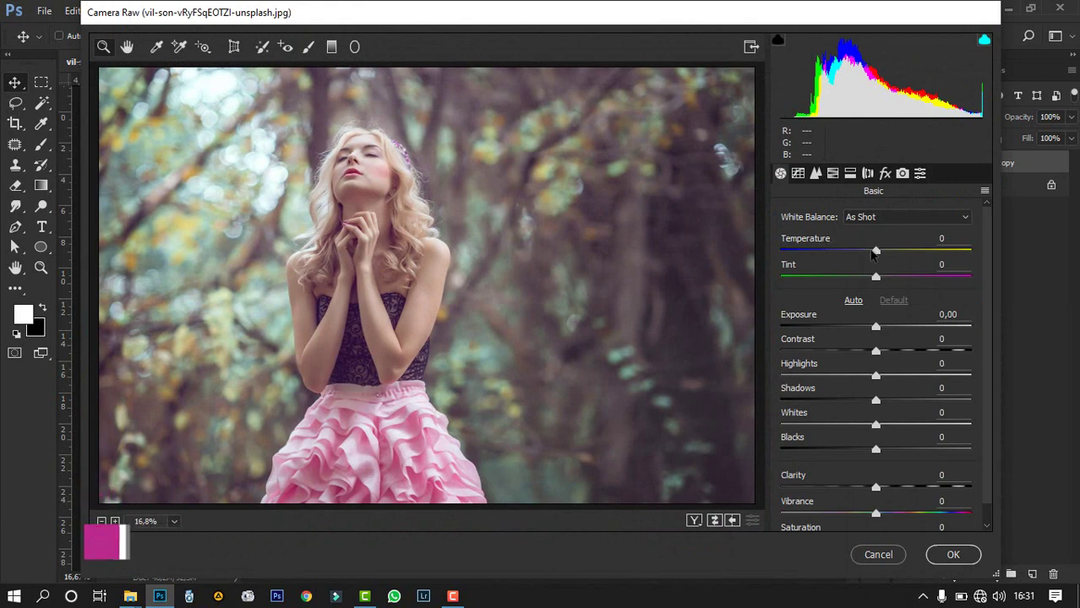
# Set the basic tone adjustments to Temperature -4, Contrast +20, Highlights -38, Shadows -7 and Whites +35.
pyautogui.moveTo(876, 251)
pyautogui.mouseDown()
pyautogui.moveTo(862, 251)
pyautogui.moveTo(871, 251)
pyautogui.mouseUp()
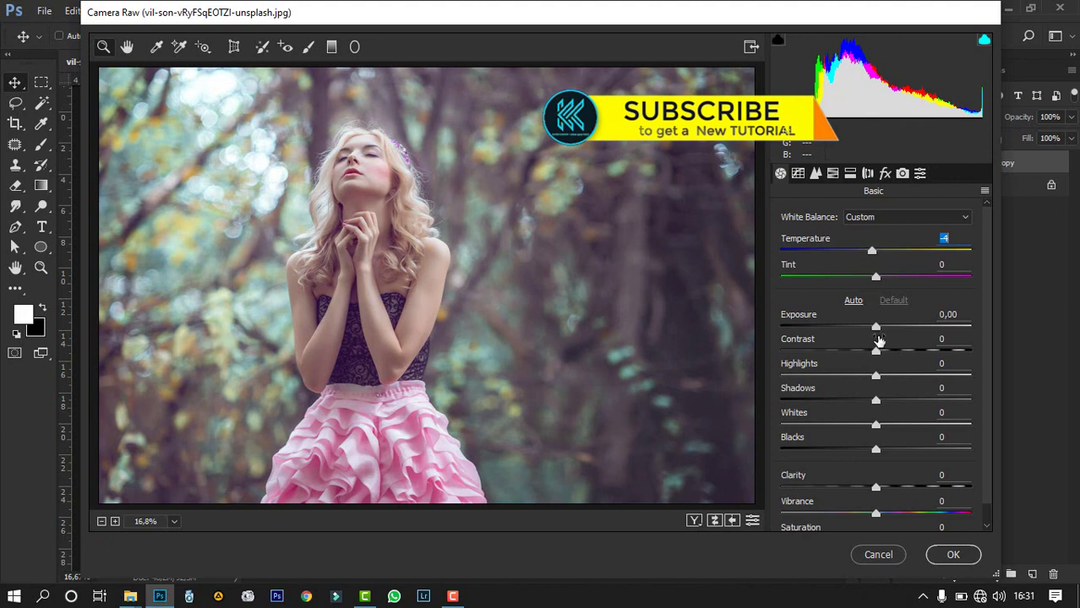
pyautogui.moveTo(877, 355)
pyautogui.mouseDown()
pyautogui.moveTo(914, 355)
pyautogui.moveTo(894, 351)
pyautogui.mouseUp()
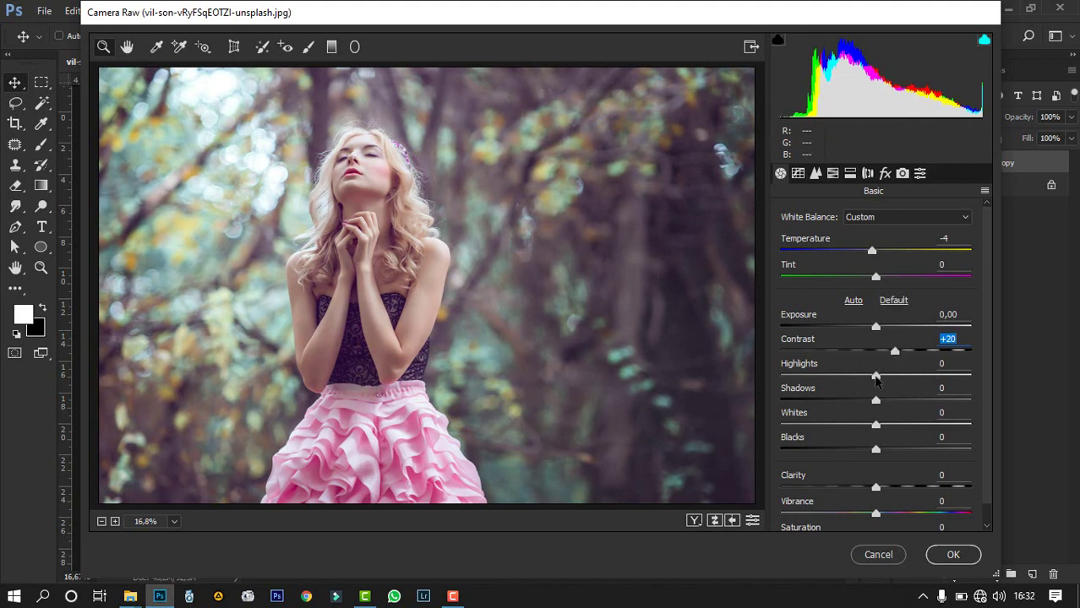
pyautogui.moveTo(875, 379); pyautogui.dragTo(840, 363)
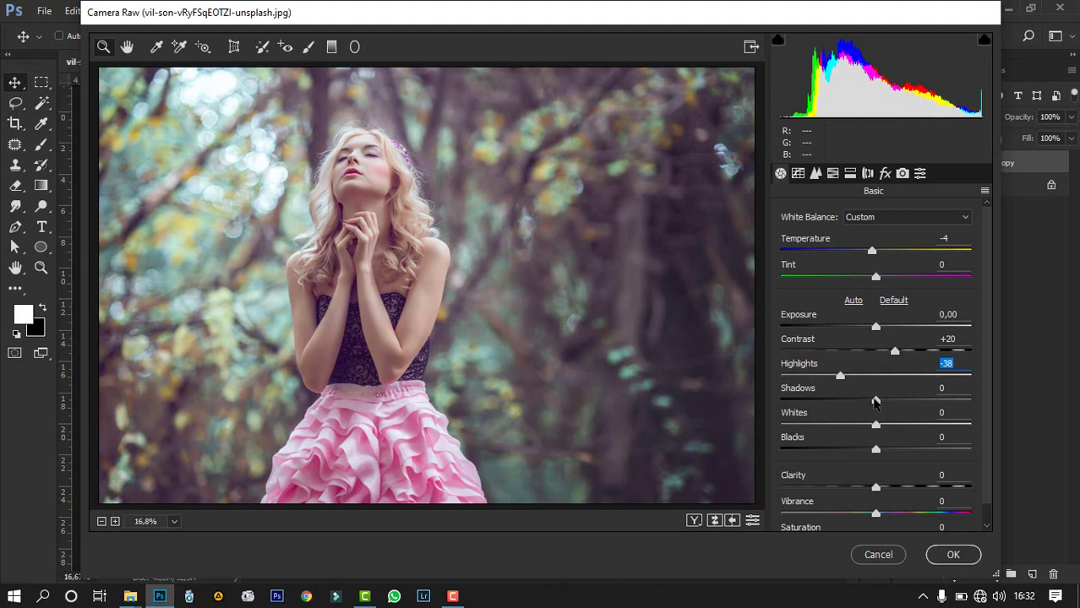
pyautogui.click(875, 402)
pyautogui.moveTo(876, 402)
pyautogui.mouseDown()
pyautogui.moveTo(913, 401)
pyautogui.moveTo(852, 398)
pyautogui.moveTo(868, 397)
pyautogui.mouseUp()
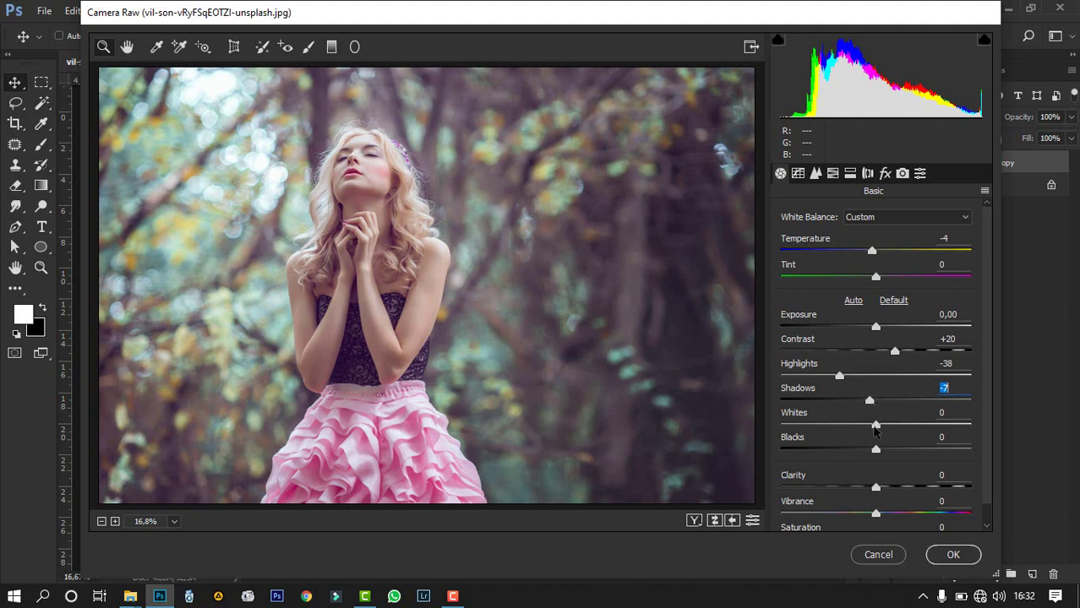
pyautogui.moveTo(876, 428); pyautogui.dragTo(908, 424)
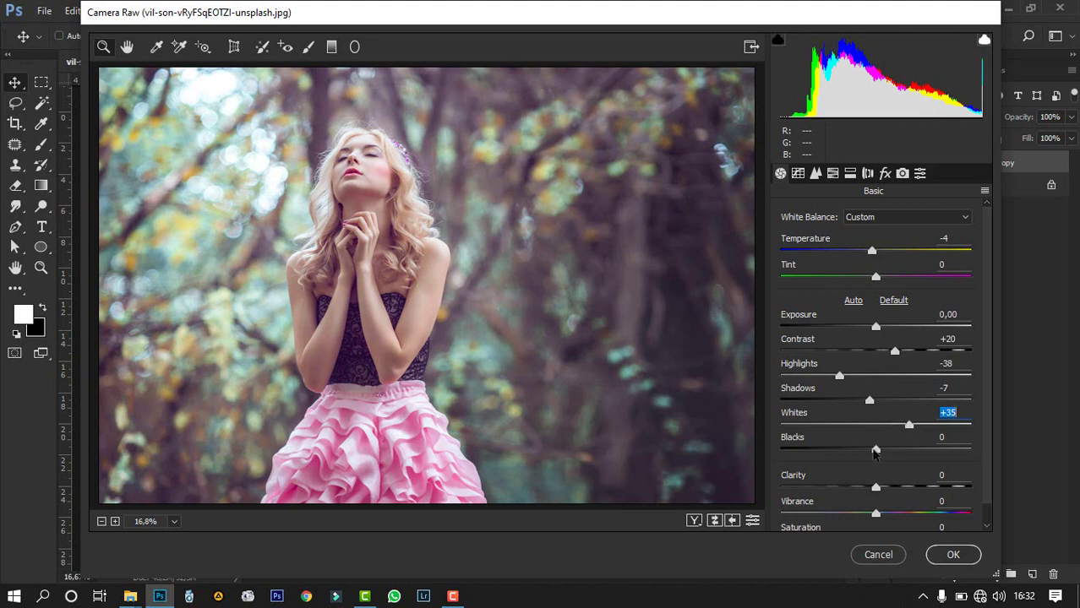
# Set Clarity to +10, Vibrance to +30 and Saturation to +13 in the basic adjustments.
pyautogui.moveTo(876, 490)
pyautogui.mouseDown()
pyautogui.moveTo(901, 493)
pyautogui.moveTo(885, 495)
pyautogui.mouseUp()
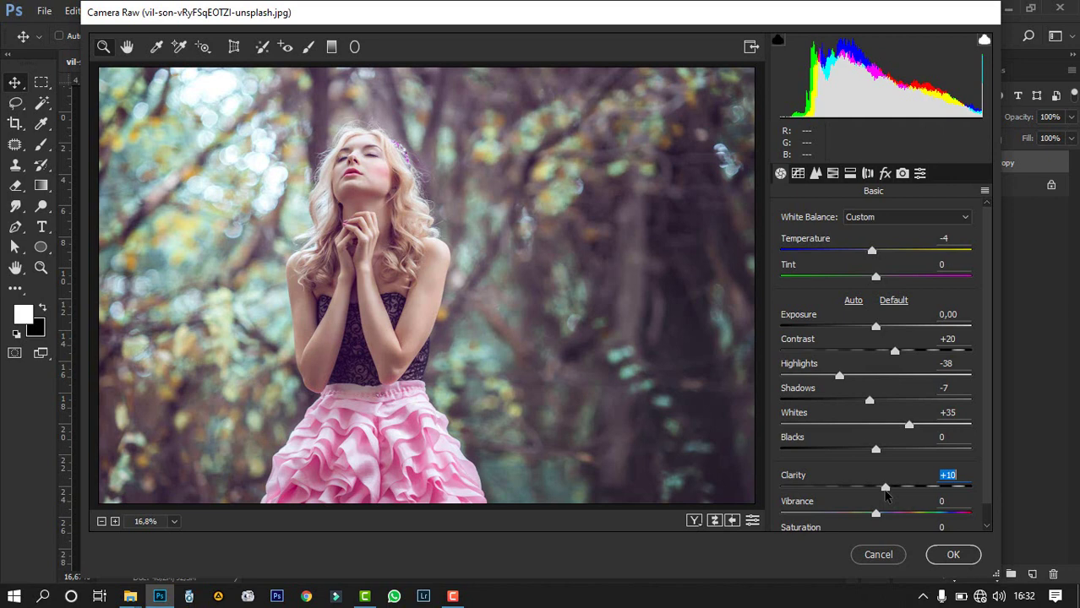
pyautogui.scroll(-1, 885, 493)
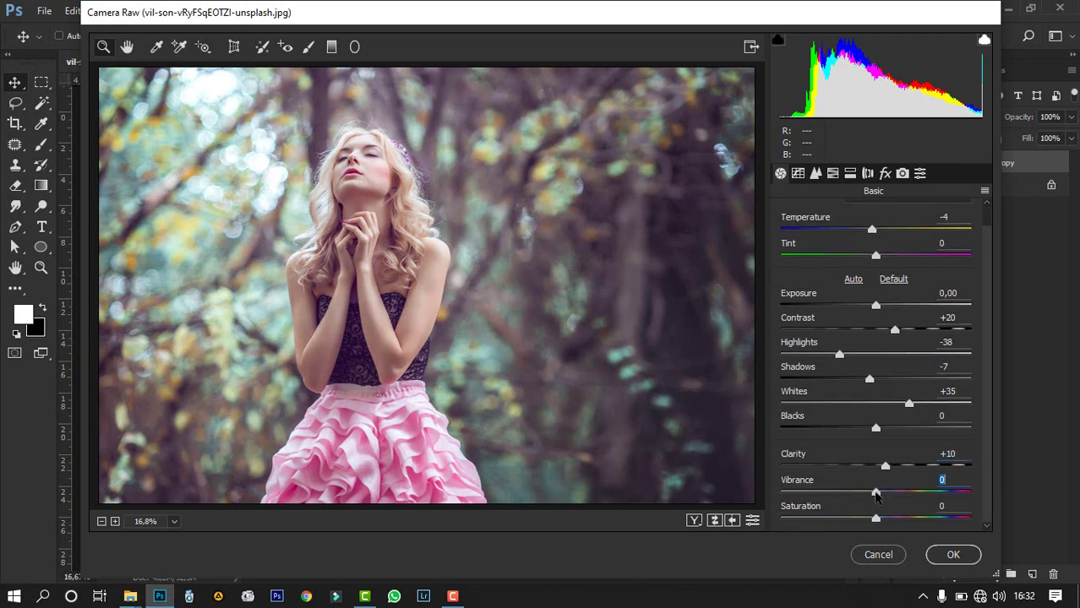
pyautogui.moveTo(877, 497); pyautogui.dragTo(903, 493)
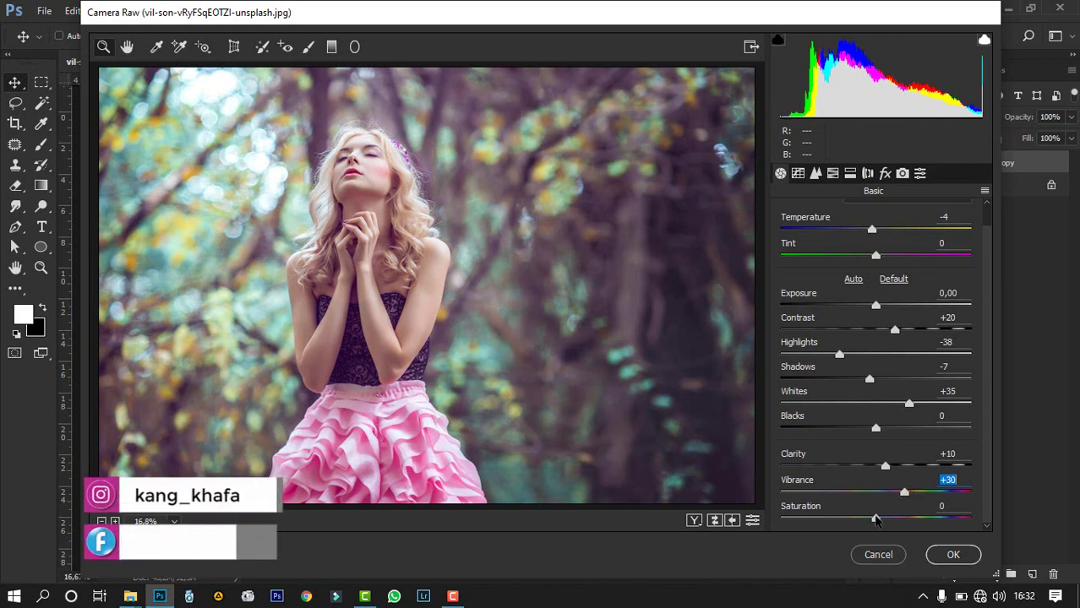
pyautogui.click(876, 519)
pyautogui.moveTo(875, 519)
pyautogui.mouseDown()
pyautogui.moveTo(910, 520)
pyautogui.moveTo(875, 519)
pyautogui.moveTo(886, 519)
pyautogui.mouseUp()
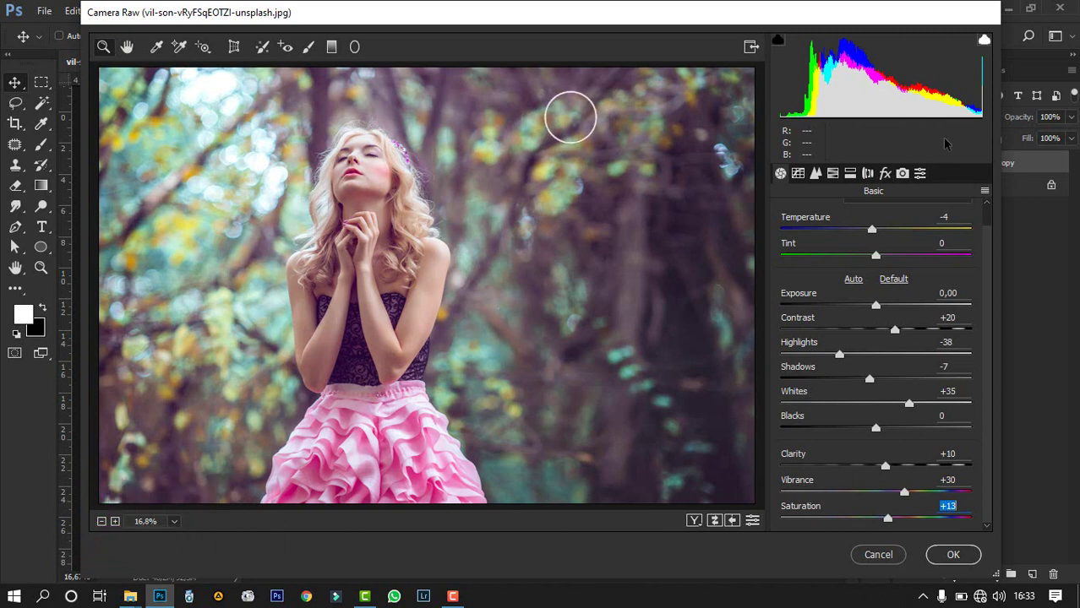
# Shape the RGB point tone curve with a midpoint at input 136, output 121 and lift the black point to output 20.
pyautogui.click(797, 173)
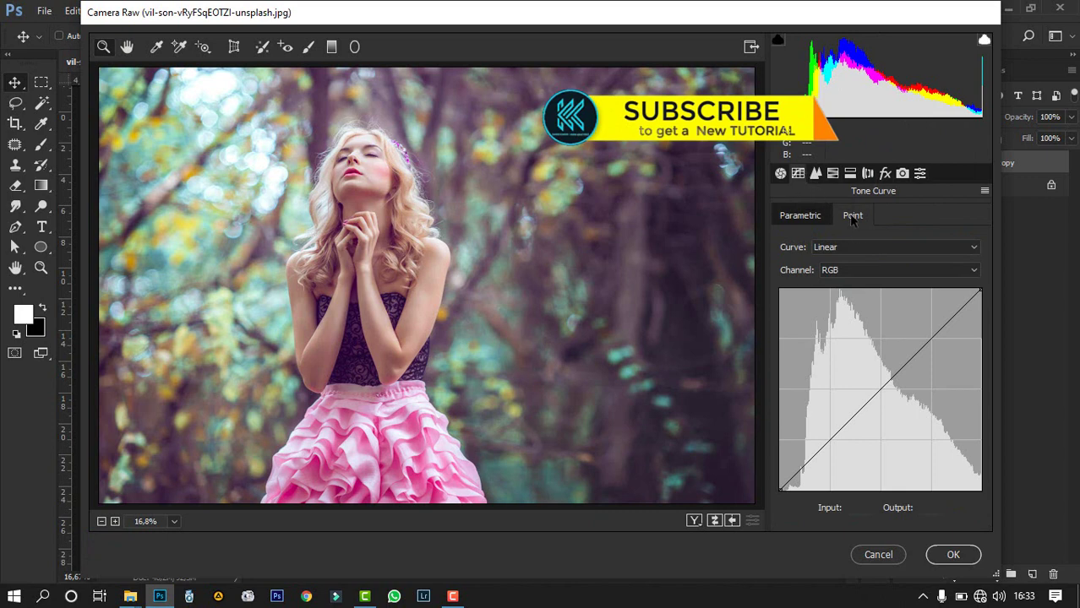
pyautogui.click(883, 388)
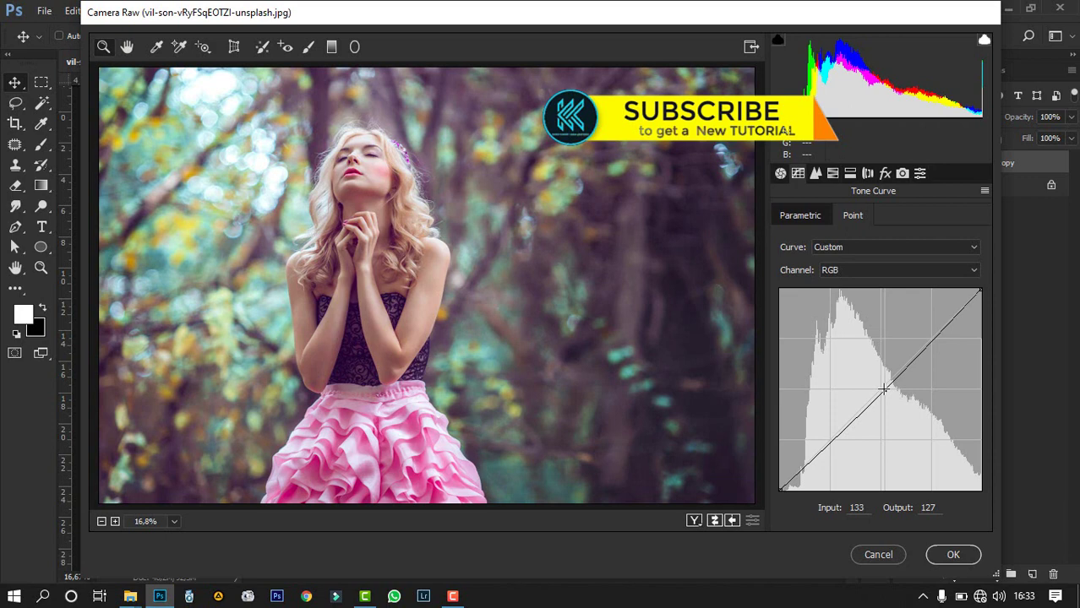
pyautogui.moveTo(883, 389); pyautogui.dragTo(886, 394)
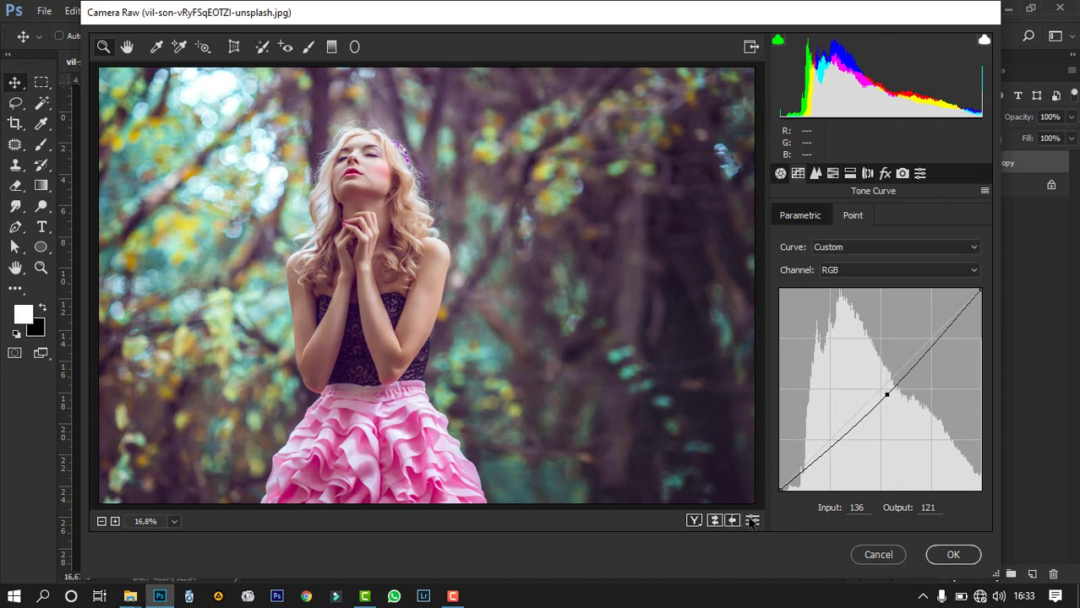
pyautogui.moveTo(778, 489); pyautogui.dragTo(756, 475)
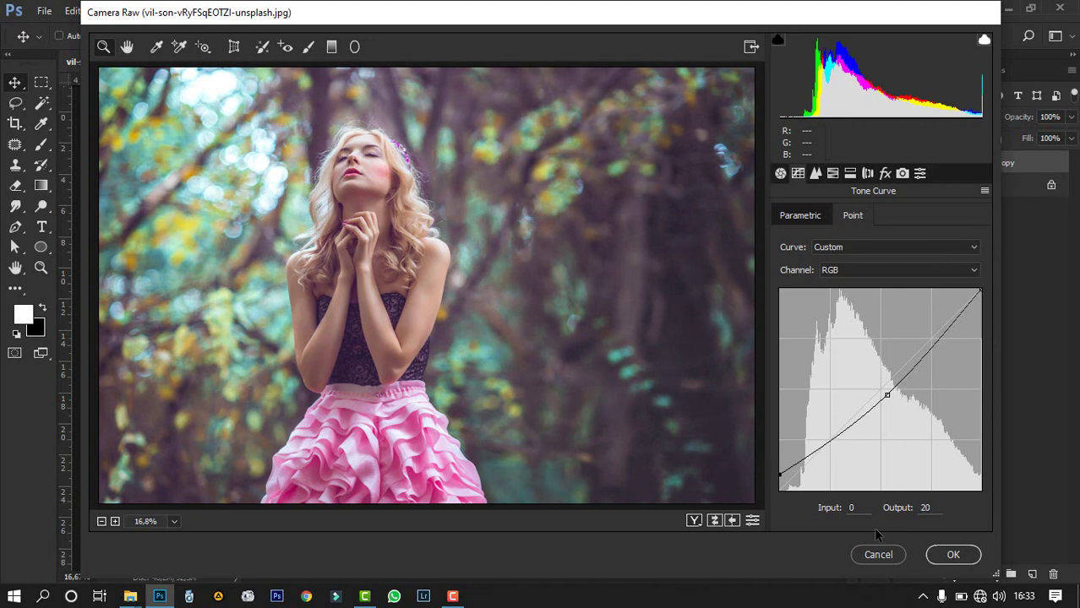
# Lower the Blue channel's point curve slightly with points at about input 153, output 148 and input 98, output 91.
pyautogui.click(855, 270)
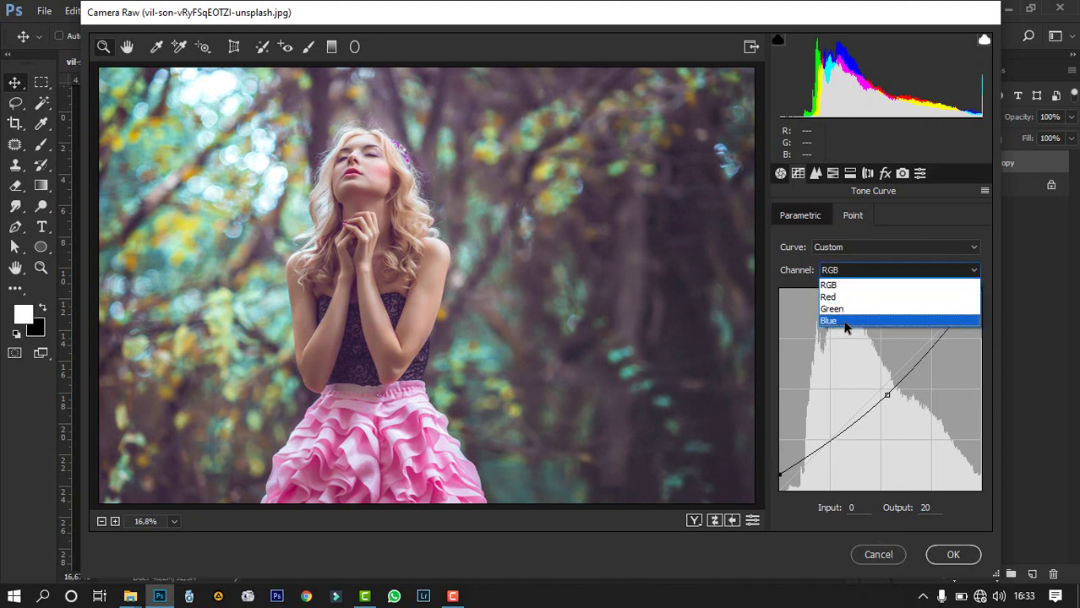
pyautogui.click(845, 322)
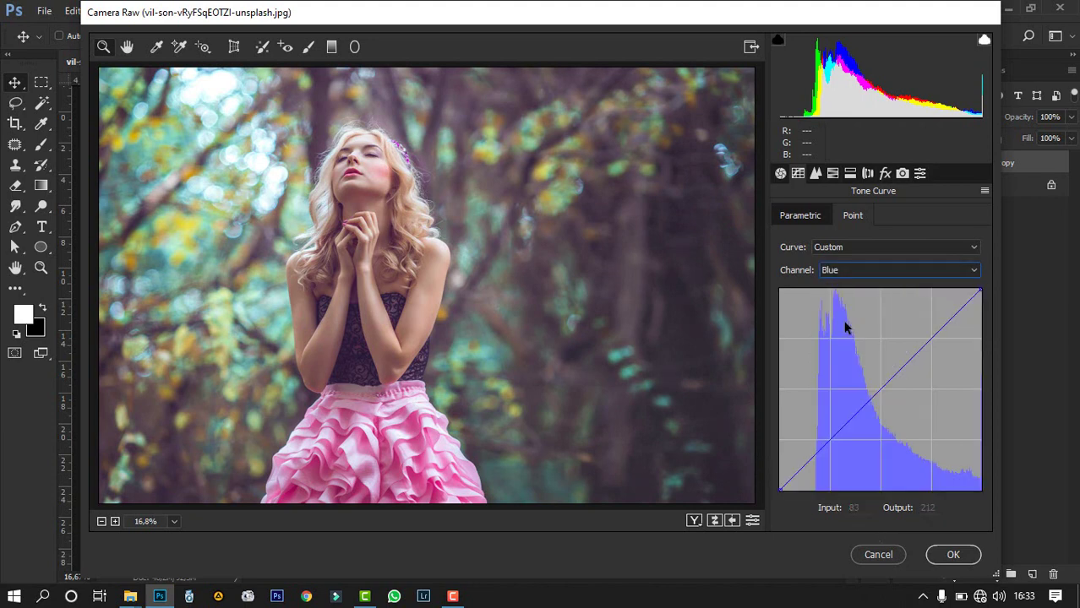
pyautogui.click(902, 367)
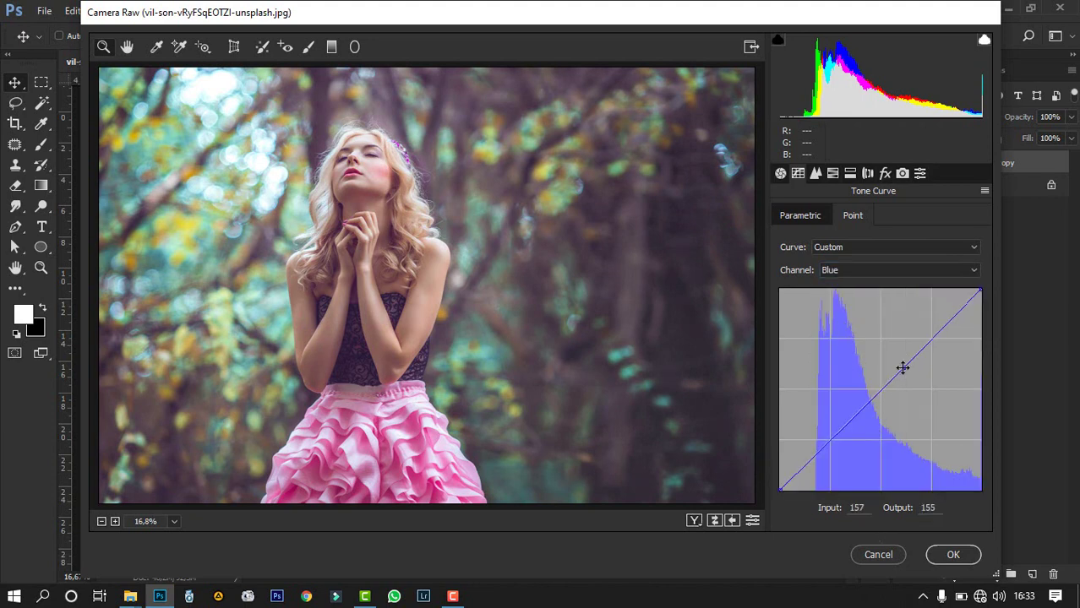
pyautogui.click(855, 416)
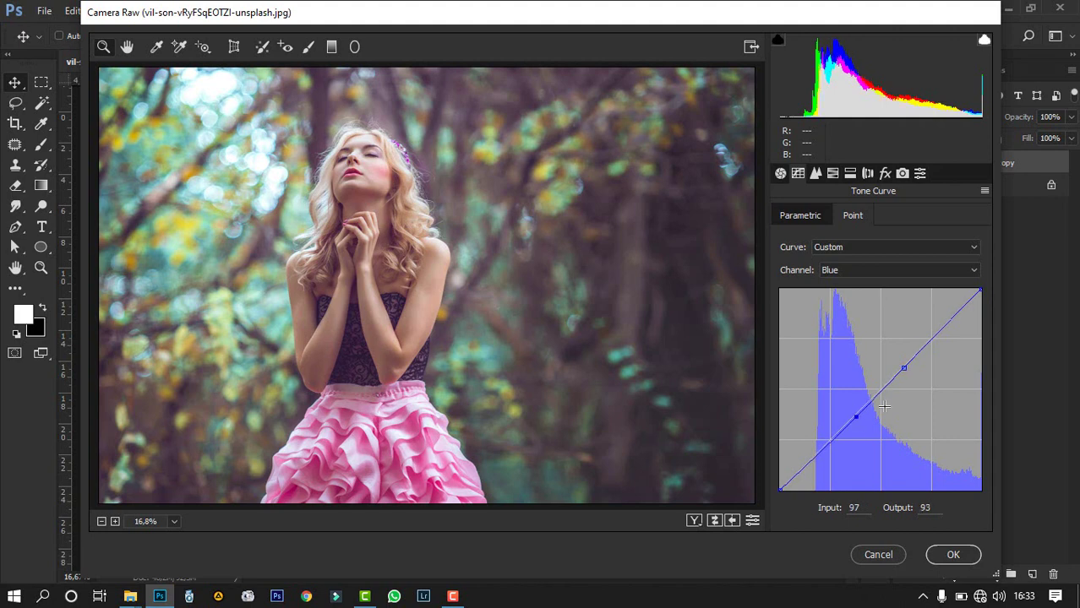
pyautogui.click(903, 366)
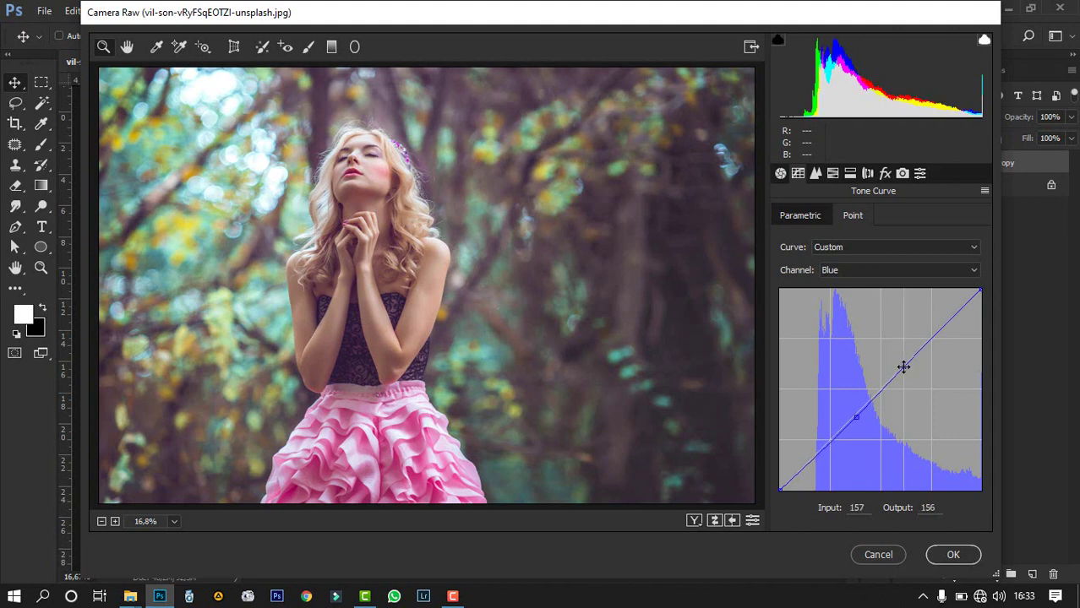
pyautogui.moveTo(903, 367); pyautogui.dragTo(900, 373)
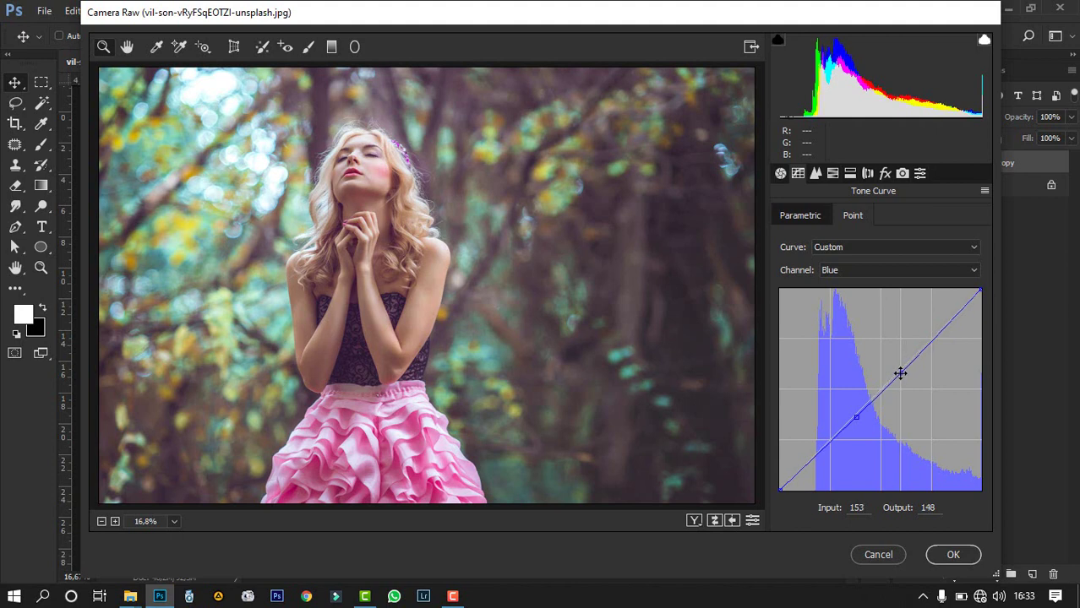
pyautogui.click(857, 419)
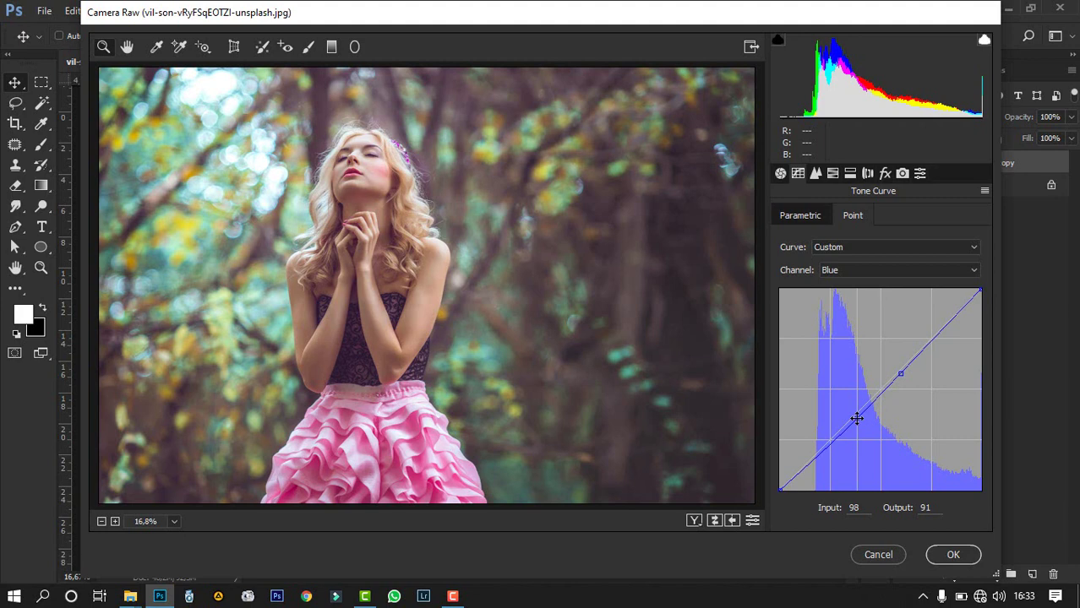
pyautogui.moveTo(857, 418); pyautogui.dragTo(857, 418)
# Raise the sharpening amount slightly in the photo's detail settings.
pyautogui.click(816, 174)
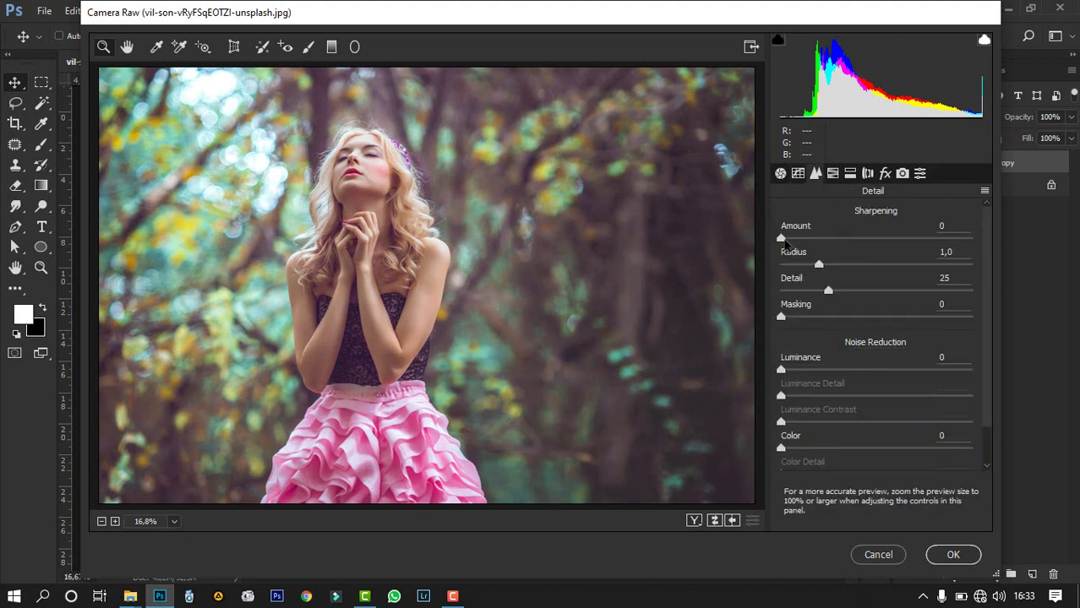
pyautogui.moveTo(784, 242); pyautogui.dragTo(798, 243)
# Shift the hue of the Blues to -44 in the HSL adjustments.
pyautogui.click(834, 174)
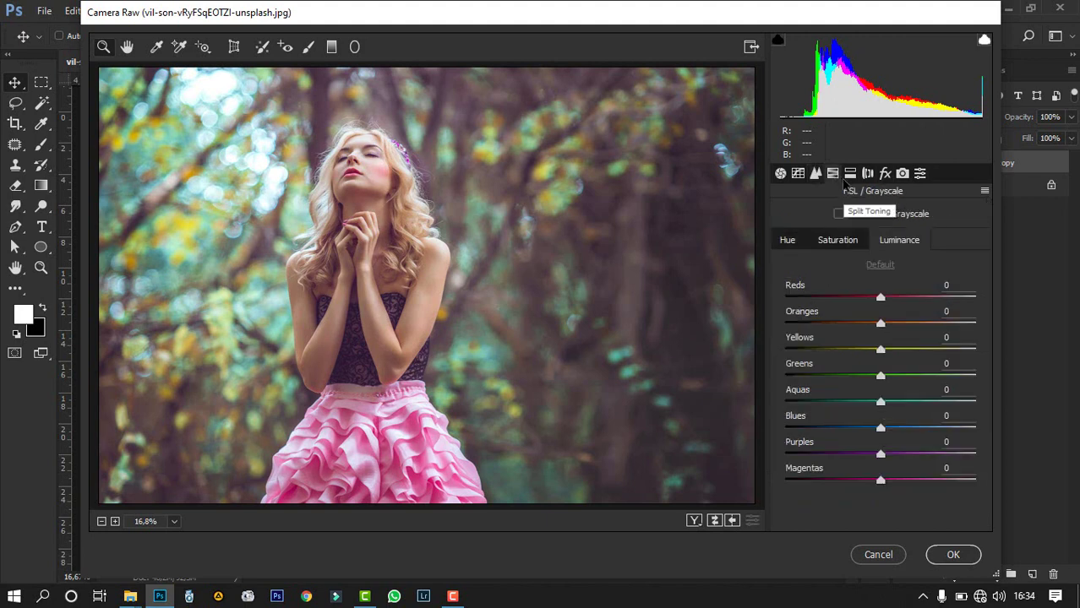
pyautogui.click(789, 242)
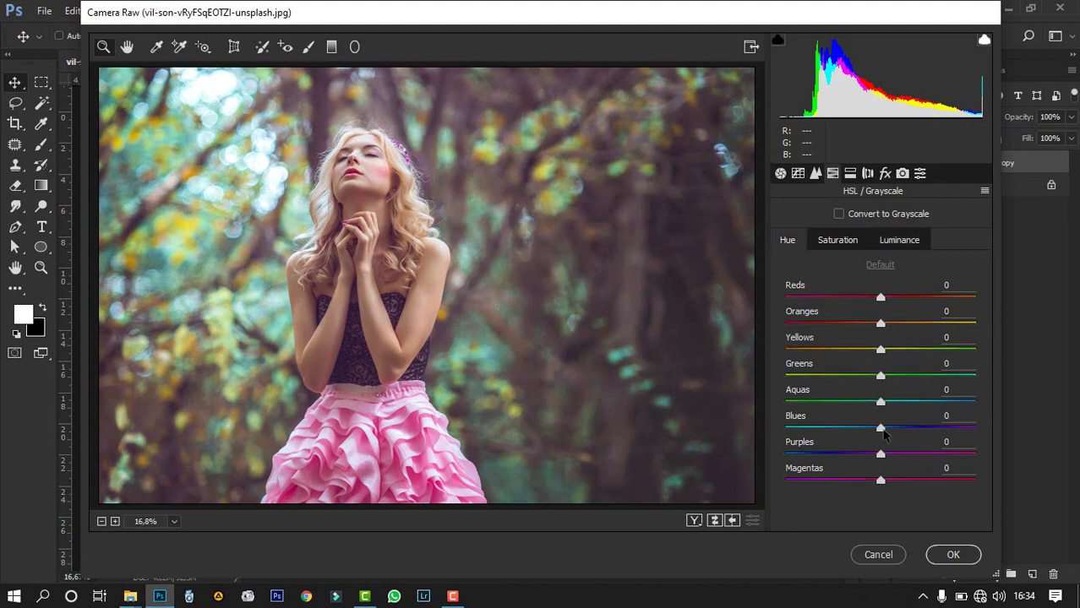
pyautogui.moveTo(880, 430); pyautogui.dragTo(838, 410)
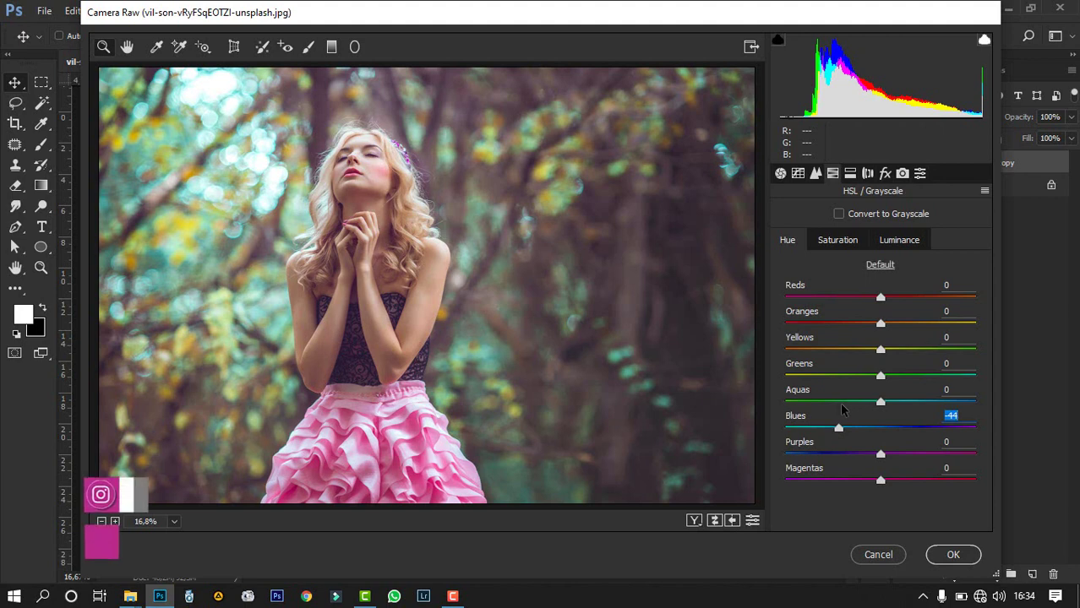
# Set the HSL saturation of Reds to +19, Oranges to -18 and Yellows to +20.
pyautogui.click(837, 240)
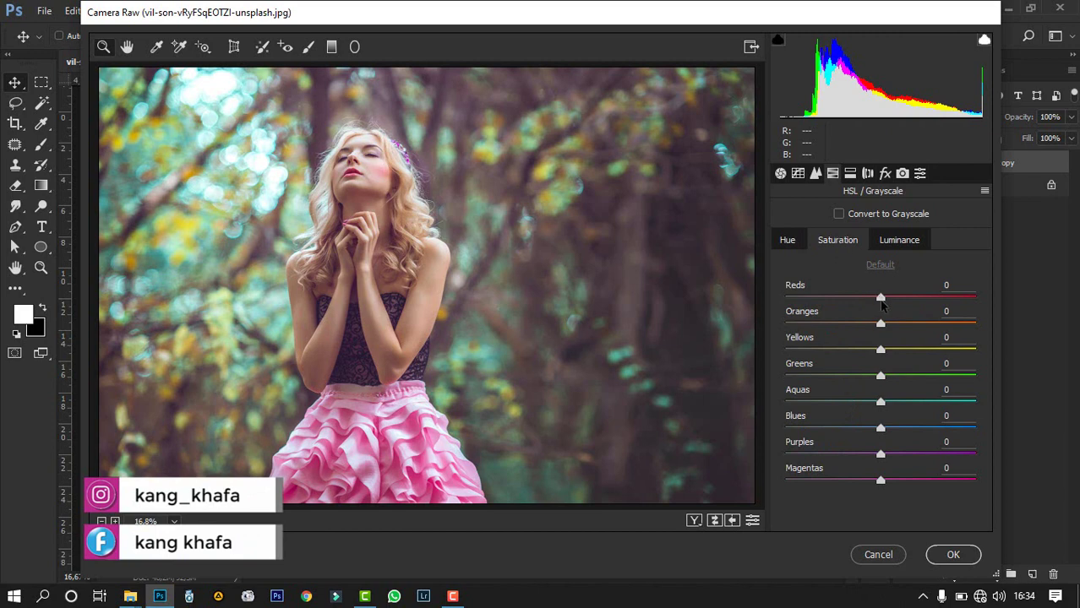
pyautogui.moveTo(882, 300)
pyautogui.mouseDown()
pyautogui.moveTo(917, 296)
pyautogui.moveTo(849, 296)
pyautogui.moveTo(900, 298)
pyautogui.mouseUp()
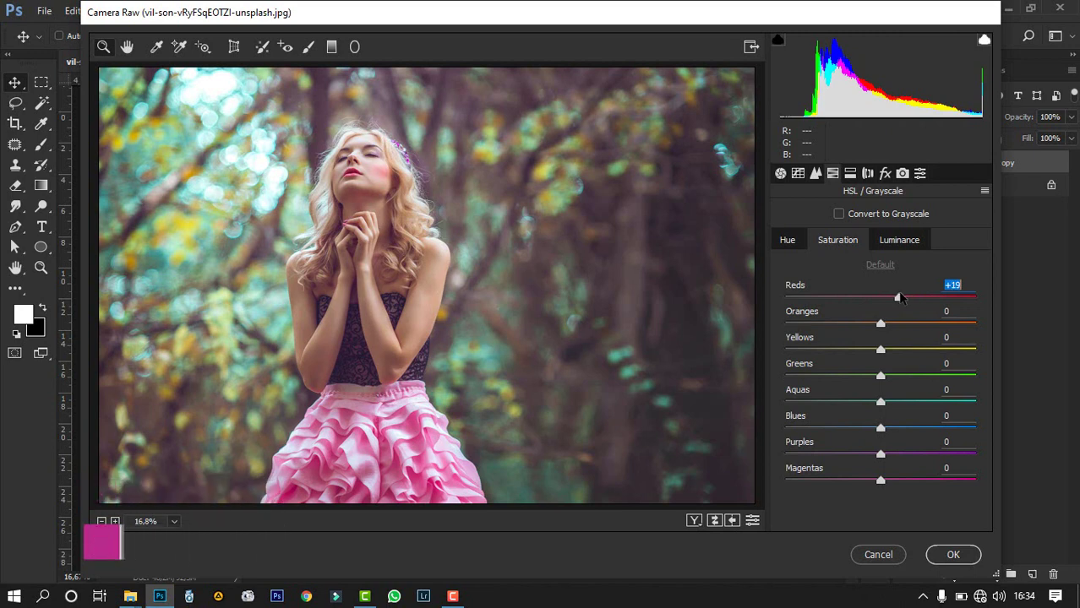
pyautogui.moveTo(881, 326)
pyautogui.mouseDown()
pyautogui.moveTo(843, 326)
pyautogui.moveTo(861, 325)
pyautogui.mouseUp()
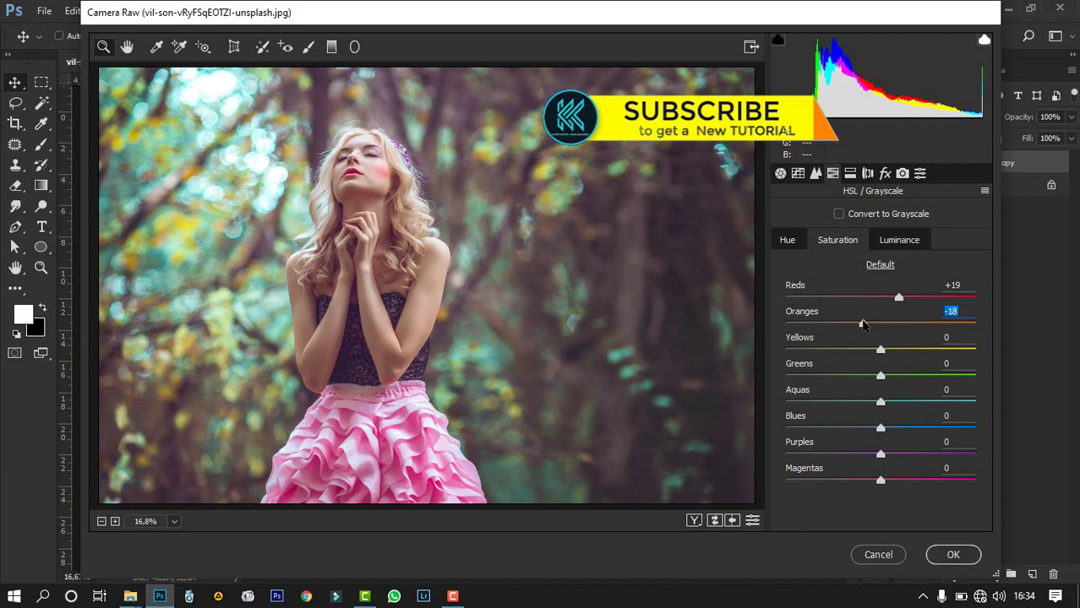
pyautogui.moveTo(881, 351); pyautogui.dragTo(898, 332)
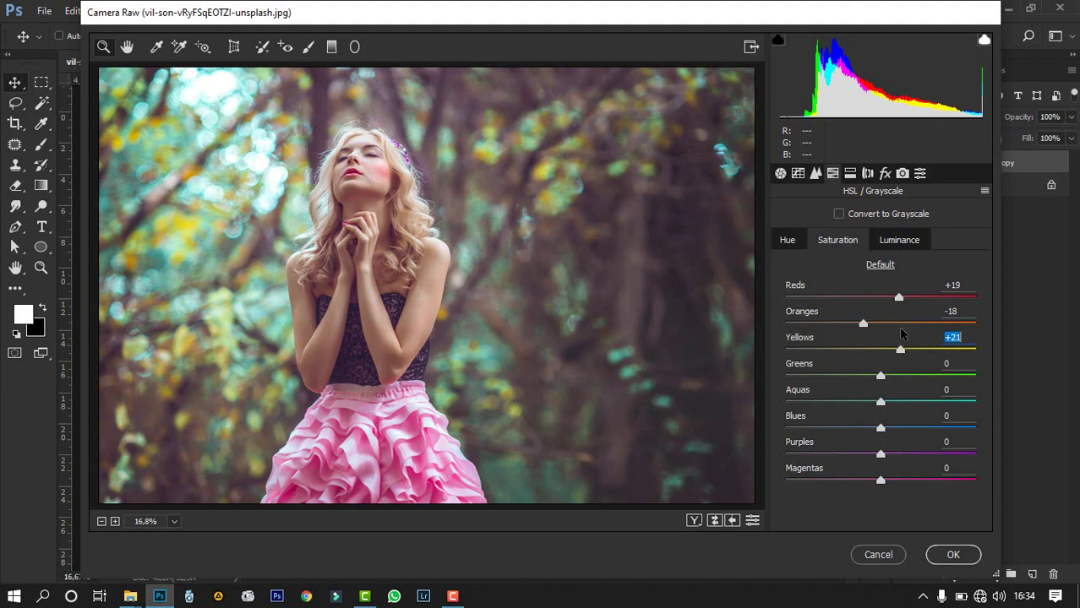
# Set the HSL saturation of Greens to +20, Aquas to +23 and Blues to +28.
pyautogui.click(882, 376)
pyautogui.moveTo(881, 379); pyautogui.dragTo(841, 375)
pyautogui.press('Up')
pyautogui.press('Up')
pyautogui.press('Up')
pyautogui.press('Up')
pyautogui.press('Up')
pyautogui.press('Up')
pyautogui.moveTo(897, 377); pyautogui.dragTo(902, 379)
pyautogui.click(880, 404)
pyautogui.moveTo(887, 404); pyautogui.dragTo(916, 400)
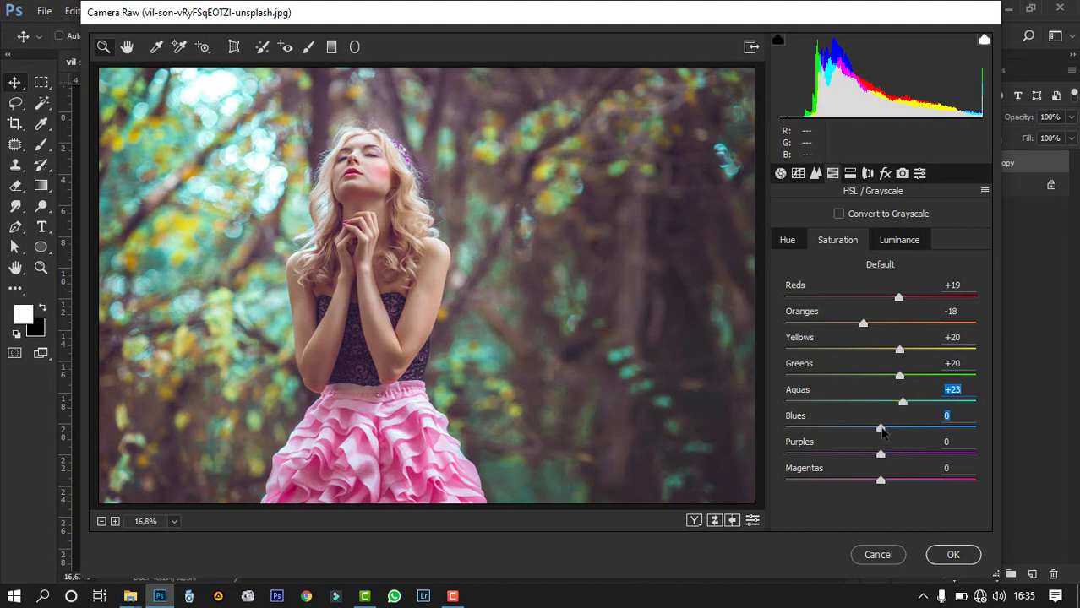
pyautogui.moveTo(880, 429); pyautogui.dragTo(906, 424)
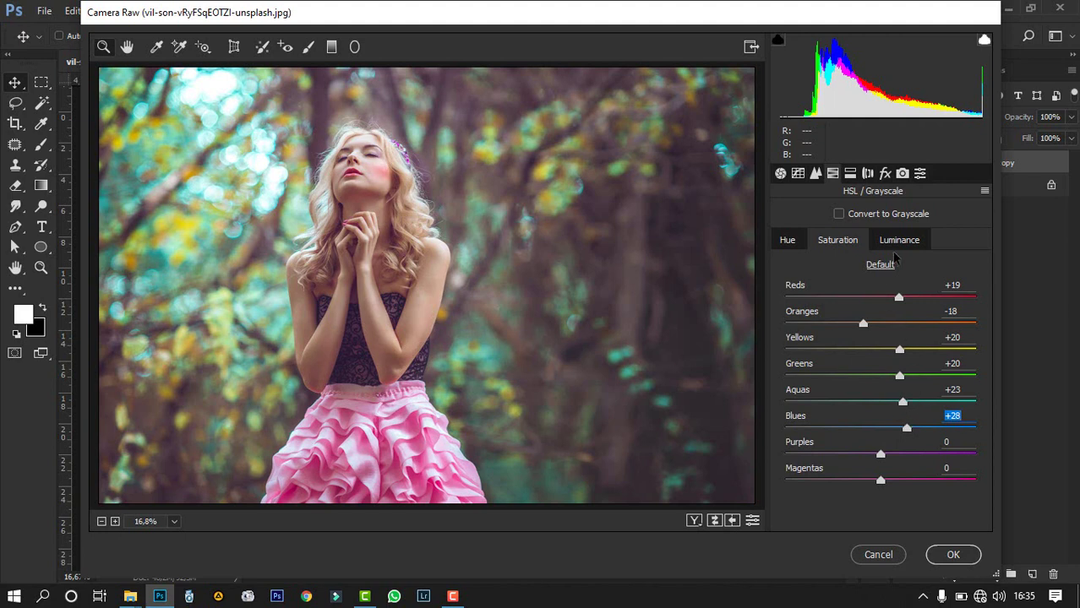
# Brighten the HSL luminance of Oranges to +21 and Yellows to +18.
pyautogui.click(899, 242)
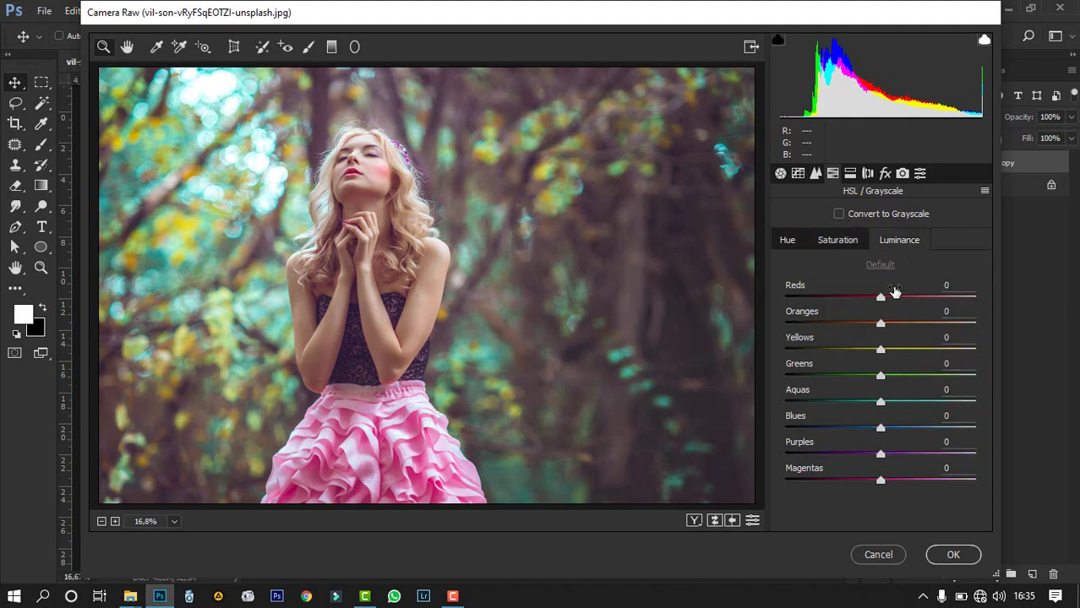
pyautogui.moveTo(880, 326); pyautogui.dragTo(902, 327)
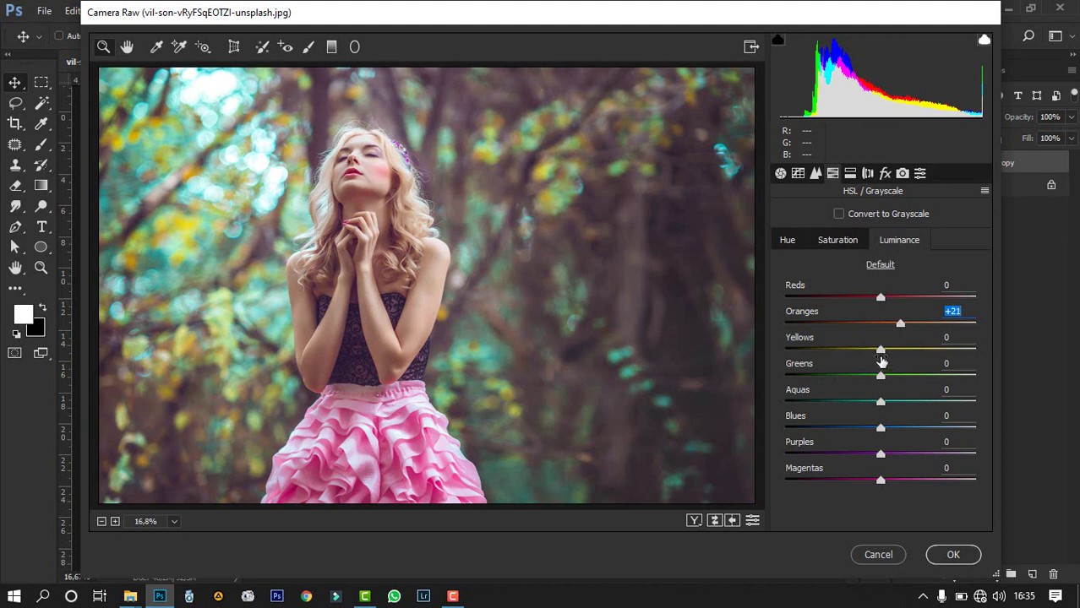
pyautogui.click(880, 353)
pyautogui.moveTo(881, 355)
pyautogui.mouseDown()
pyautogui.moveTo(938, 346)
pyautogui.moveTo(898, 352)
pyautogui.mouseUp()
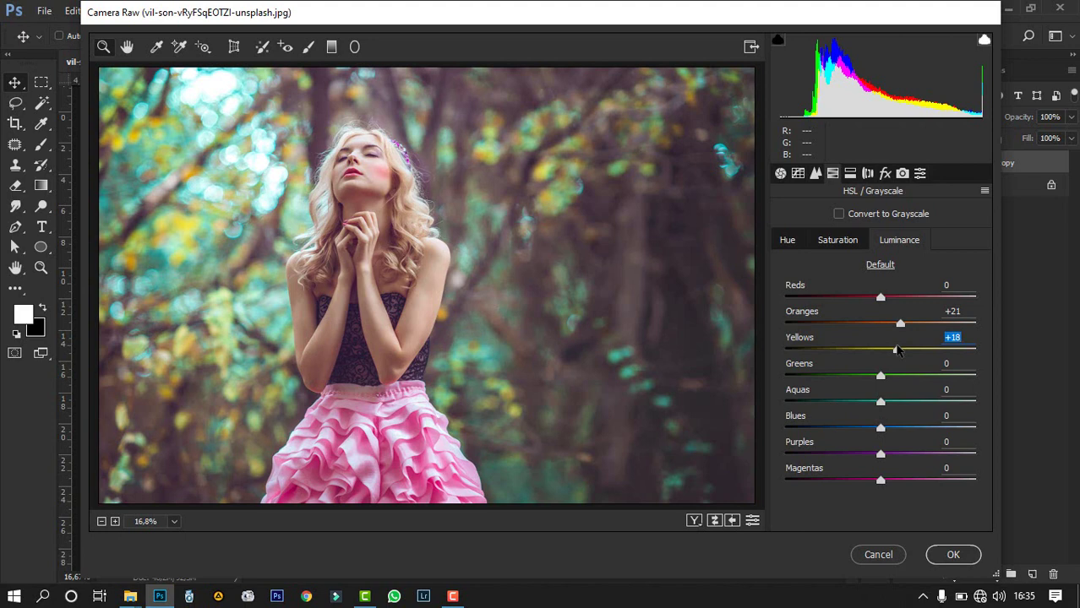
# Apply split toning to the highlights with a hue of 57 and a saturation of 14.
pyautogui.click(850, 174)
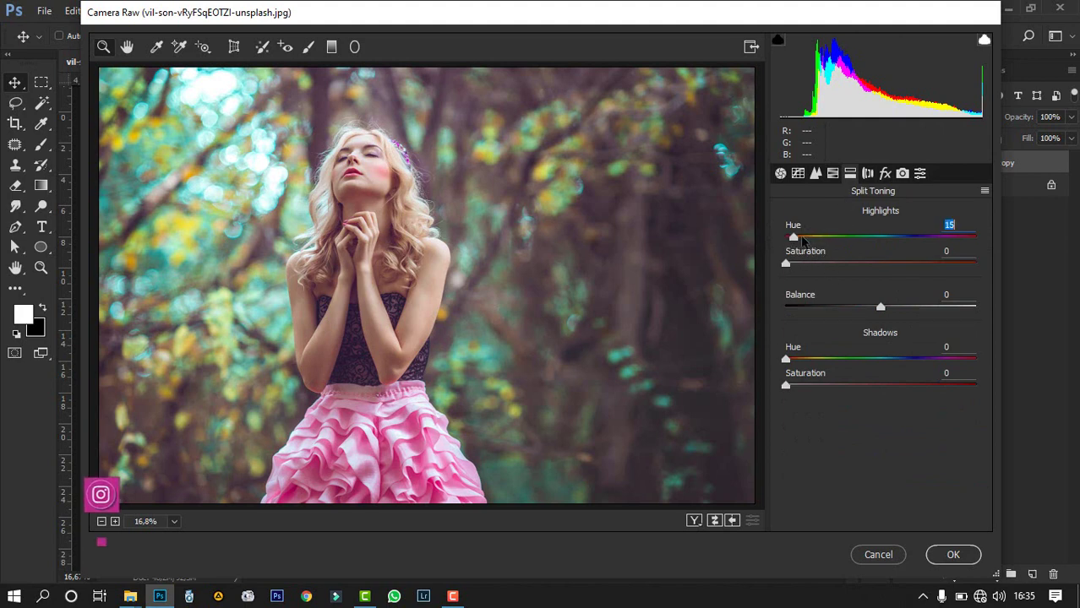
pyautogui.moveTo(785, 239); pyautogui.dragTo(811, 266)
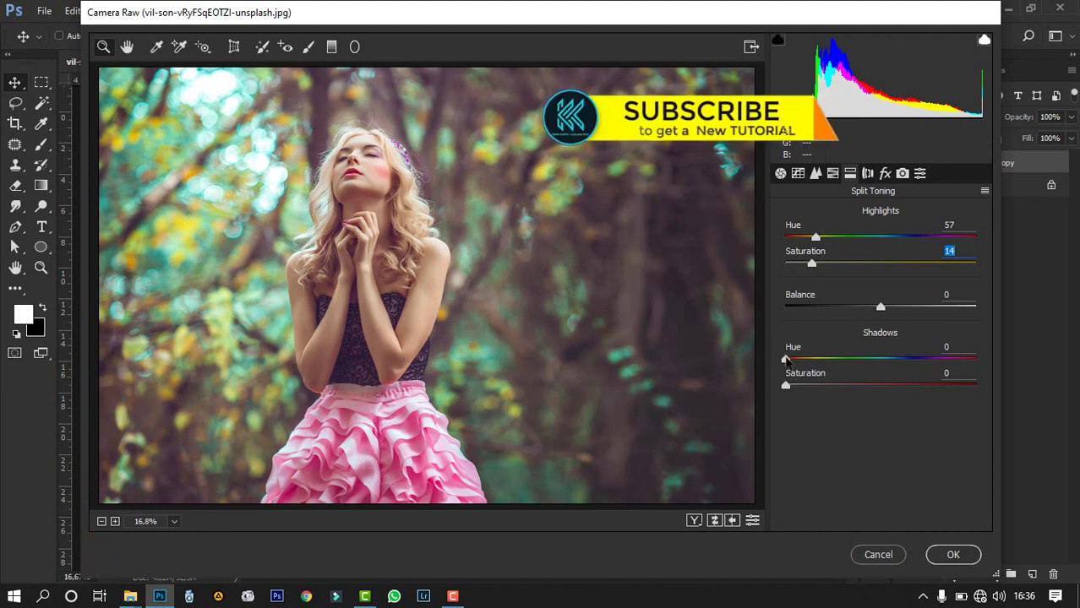
# Apply split toning to the shadows with a hue of 200 and a saturation of 13.
pyautogui.moveTo(786, 359); pyautogui.dragTo(904, 358)
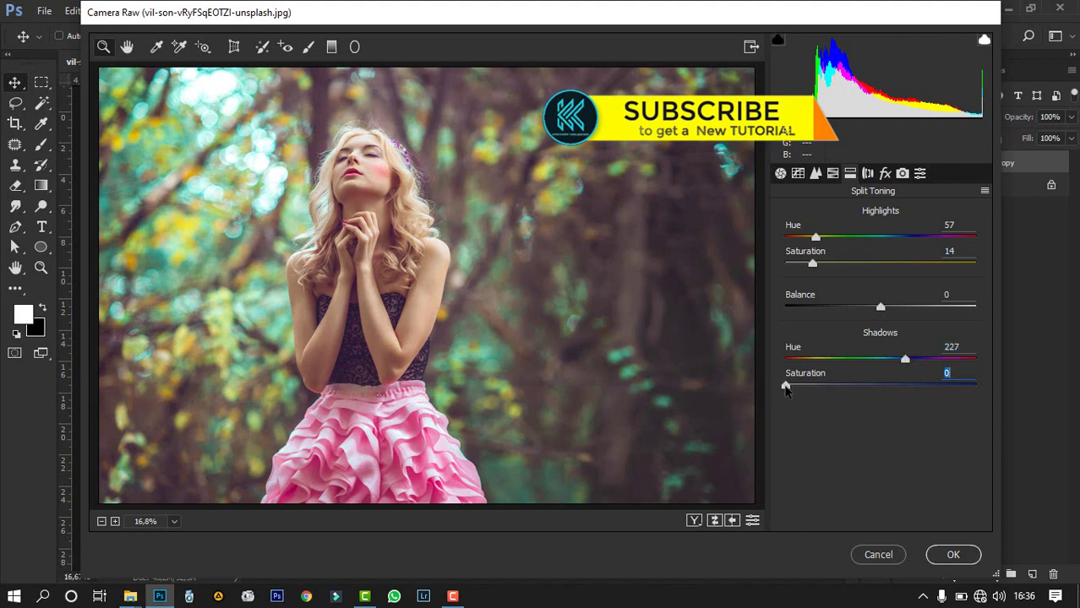
pyautogui.moveTo(786, 387); pyautogui.dragTo(818, 387)
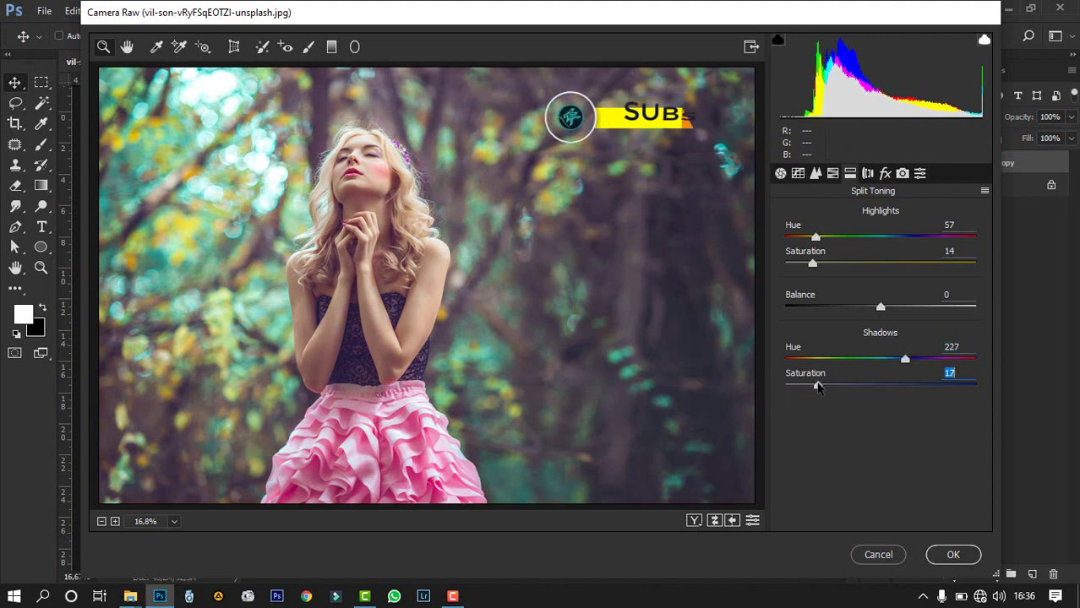
pyautogui.moveTo(905, 360); pyautogui.dragTo(995, 341)
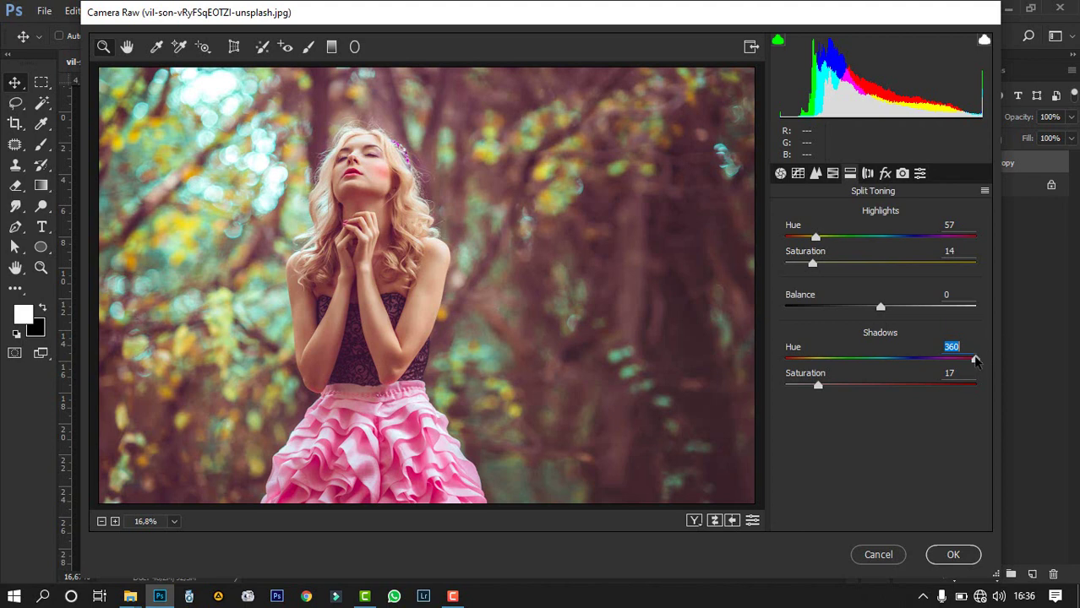
pyautogui.moveTo(976, 360); pyautogui.dragTo(889, 360)
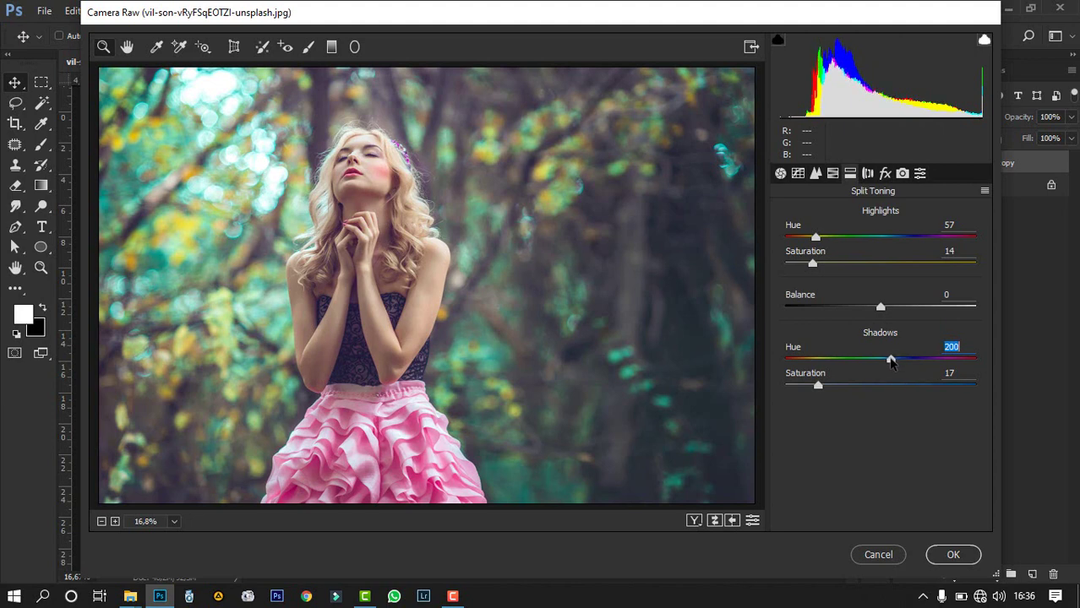
pyautogui.moveTo(820, 389)
pyautogui.mouseDown()
pyautogui.moveTo(830, 389)
pyautogui.moveTo(805, 388)
pyautogui.moveTo(832, 387)
pyautogui.moveTo(791, 385)
pyautogui.moveTo(810, 384)
pyautogui.mouseUp()
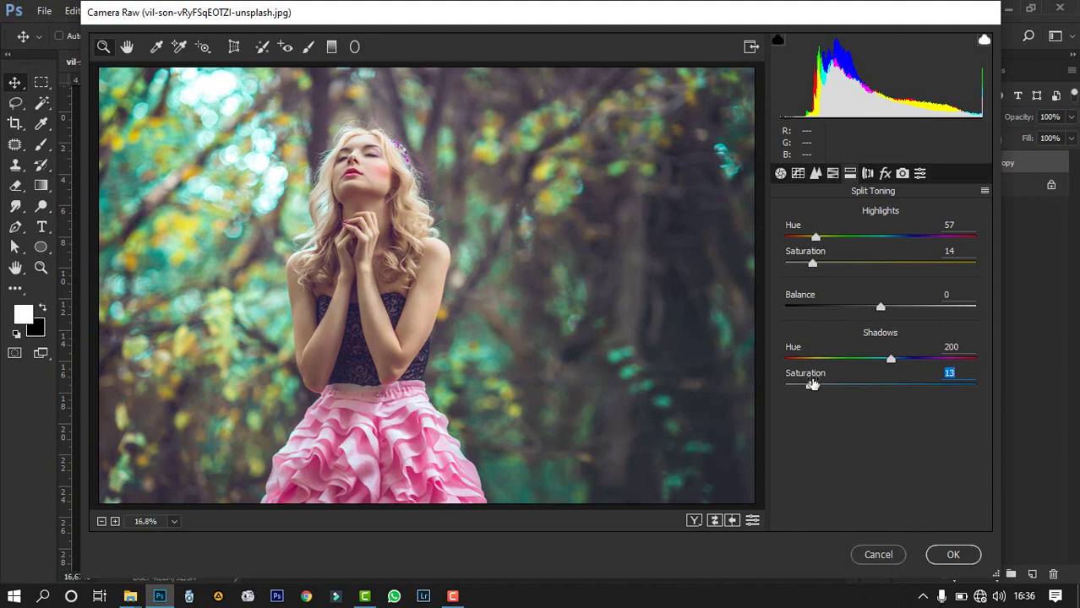
# Set Dehaze to +15 and the post-crop vignetting amount to -5 in the effects settings.
pyautogui.click(868, 174)
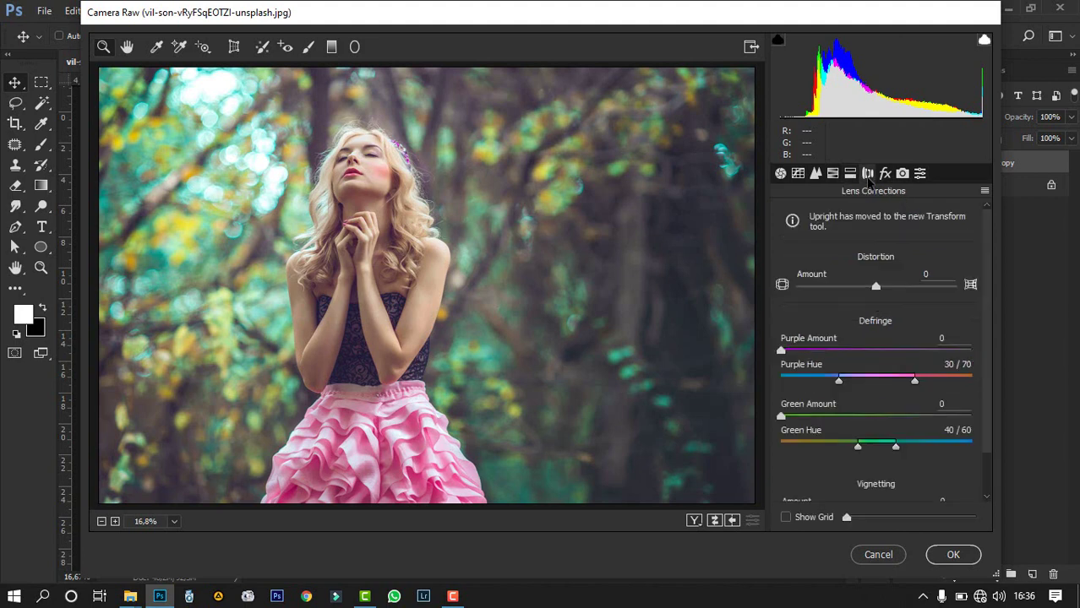
pyautogui.click(886, 174)
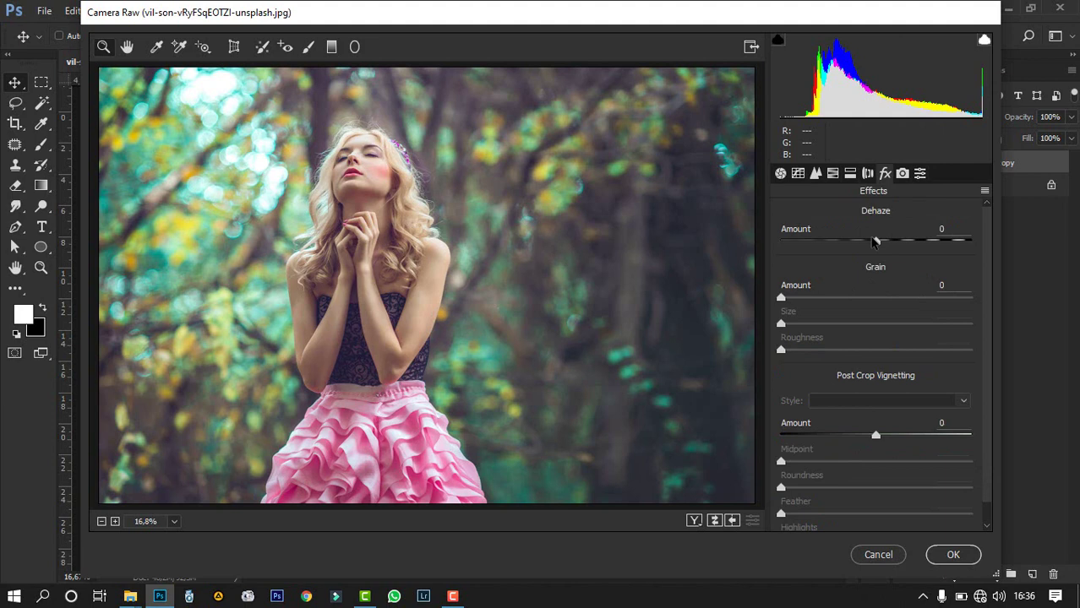
pyautogui.moveTo(875, 242)
pyautogui.mouseDown()
pyautogui.moveTo(906, 242)
pyautogui.moveTo(889, 244)
pyautogui.mouseUp()
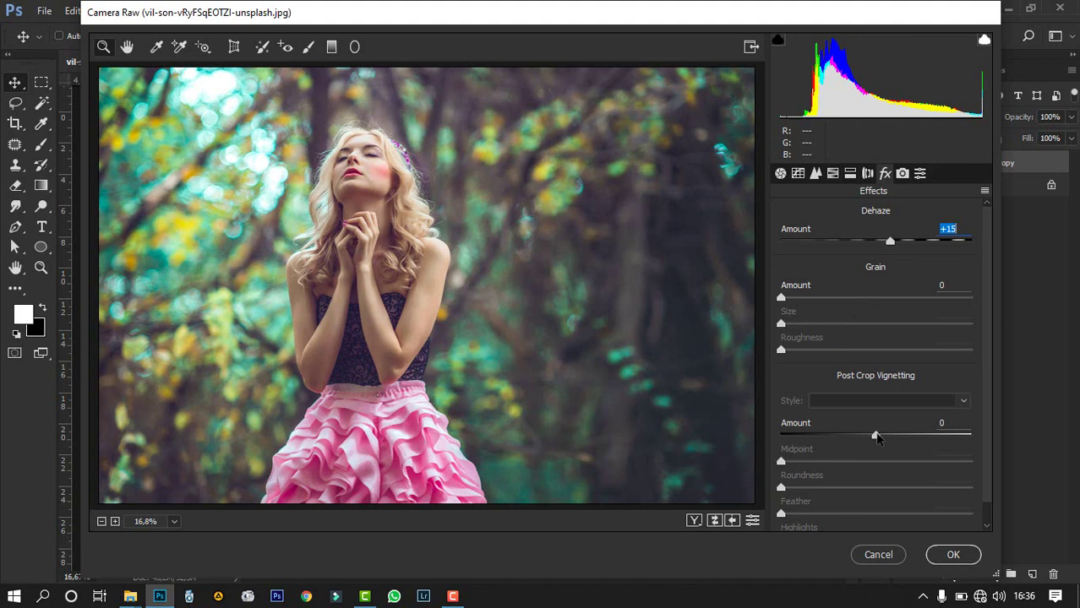
pyautogui.click(876, 437)
pyautogui.moveTo(876, 437)
pyautogui.mouseDown()
pyautogui.moveTo(855, 436)
pyautogui.moveTo(872, 434)
pyautogui.mouseUp()
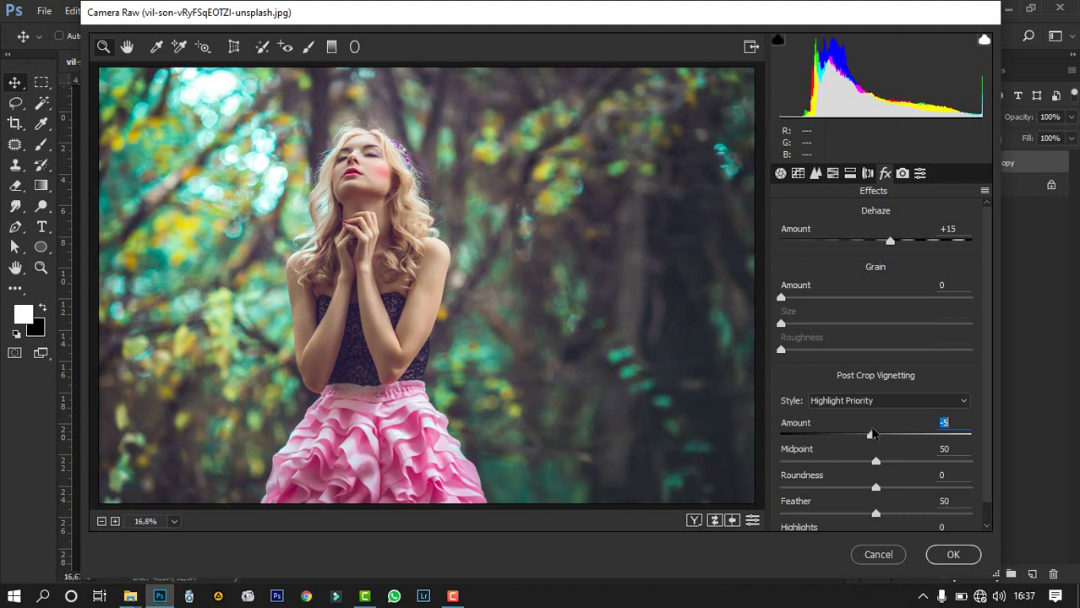
# In the camera calibration, set the Red Primary hue to +30 and the Green Primary hue to +40.
pyautogui.click(902, 173)
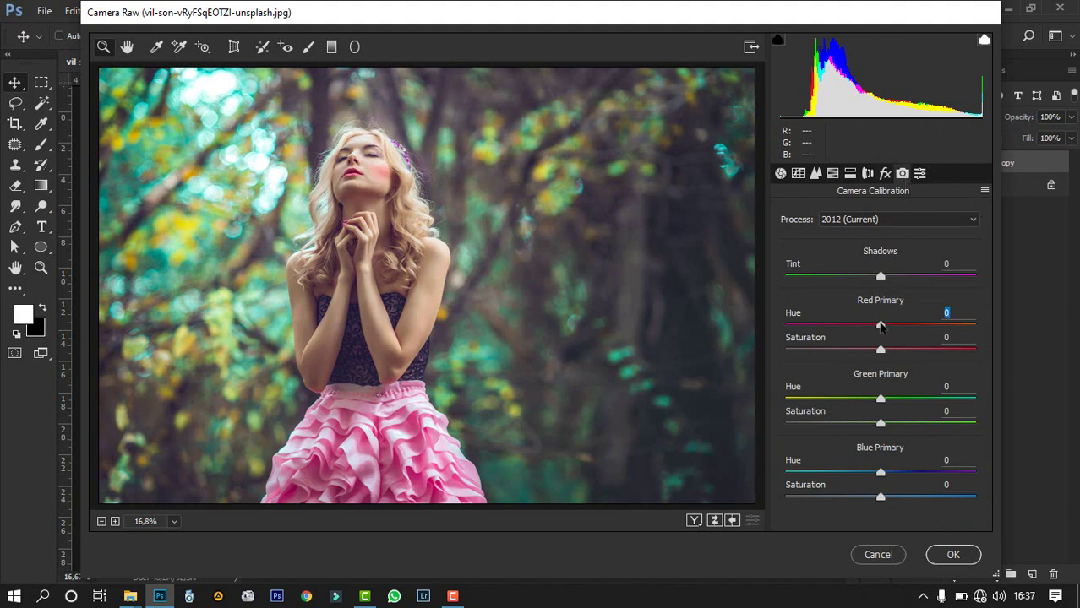
pyautogui.moveTo(881, 326); pyautogui.dragTo(908, 326)
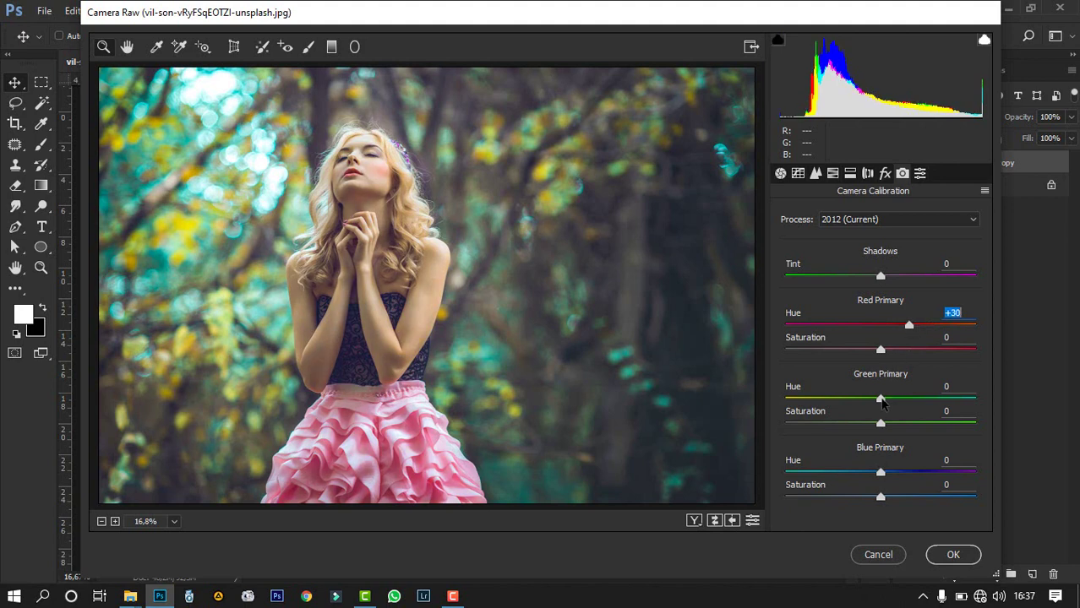
pyautogui.press('Tab')
pyautogui.press('Tab')
pyautogui.moveTo(881, 403); pyautogui.dragTo(920, 403)
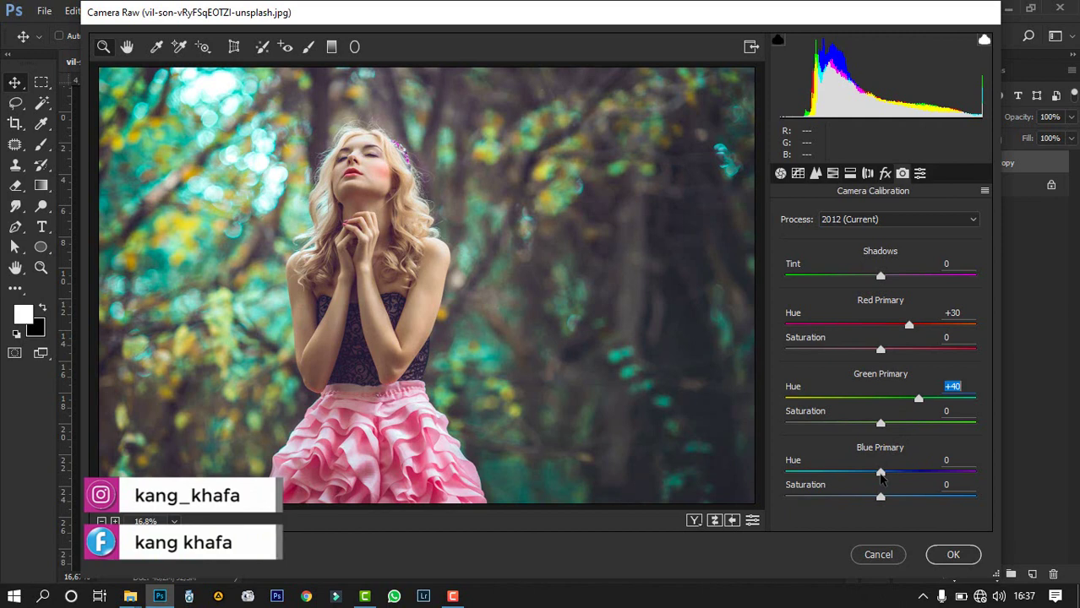
# Calibrate the Blue Primary with a hue of -28 and a saturation of +28.
pyautogui.moveTo(880, 474); pyautogui.dragTo(854, 474)
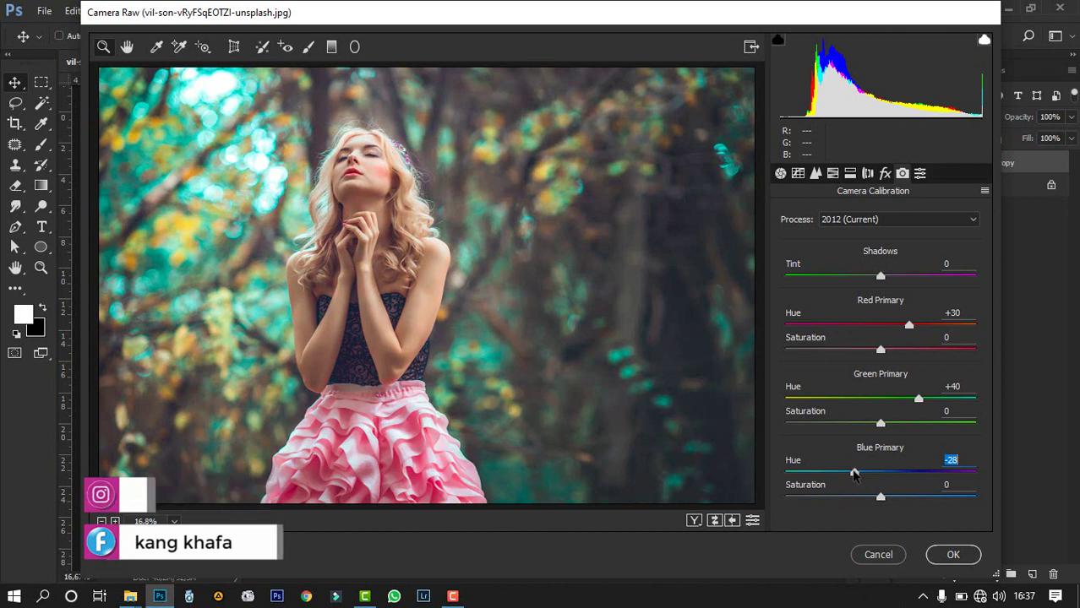
pyautogui.click(880, 499)
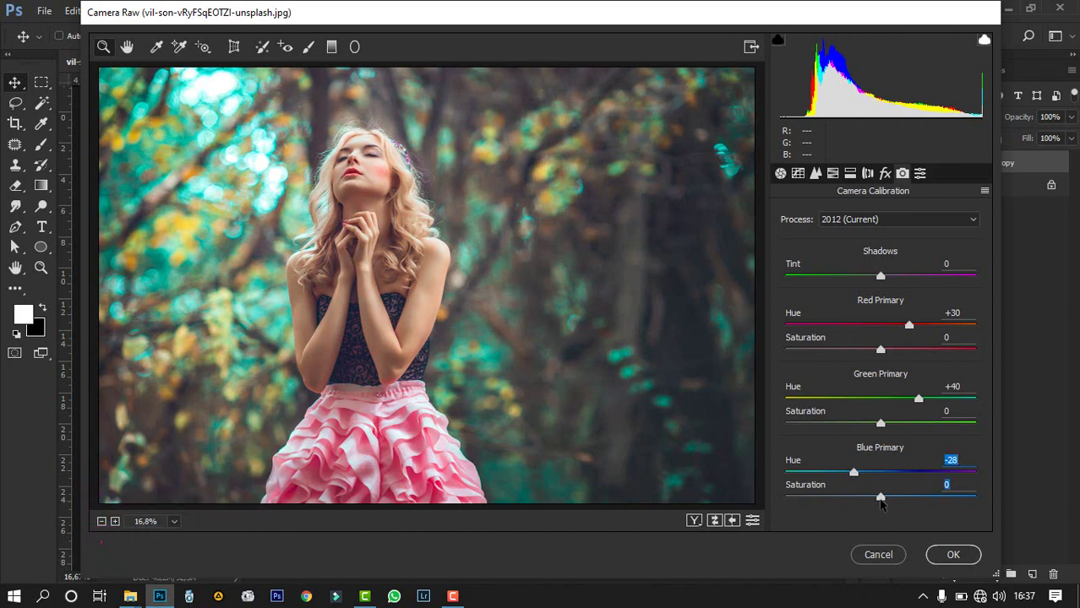
pyautogui.moveTo(881, 499); pyautogui.dragTo(904, 498)
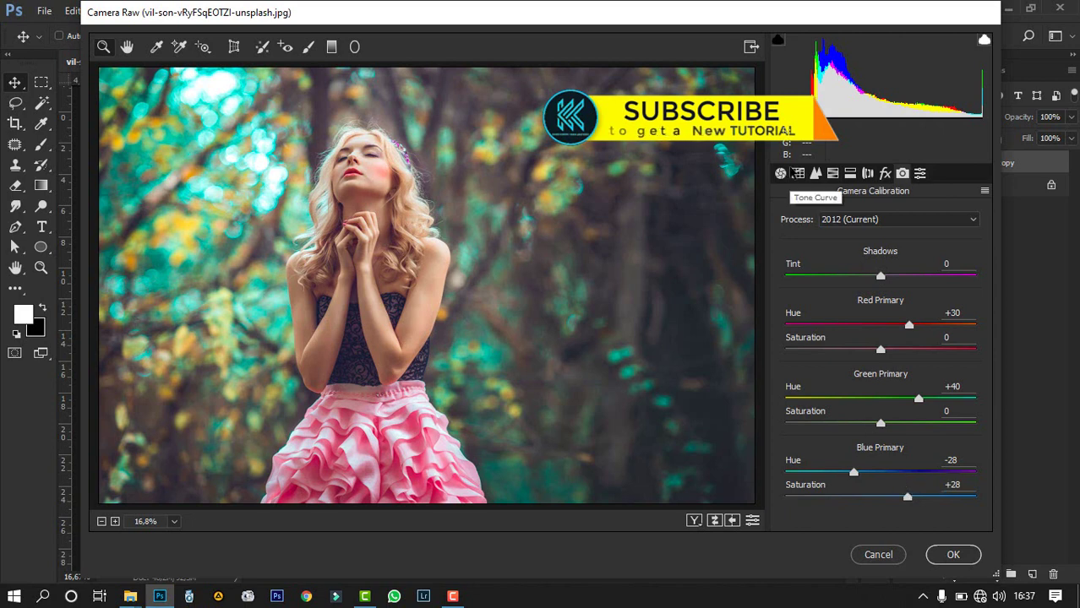
# Raise the HSL luminance of Oranges to +28 and Reds to +36, and apply the Camera Raw filter.
pyautogui.click(833, 174)
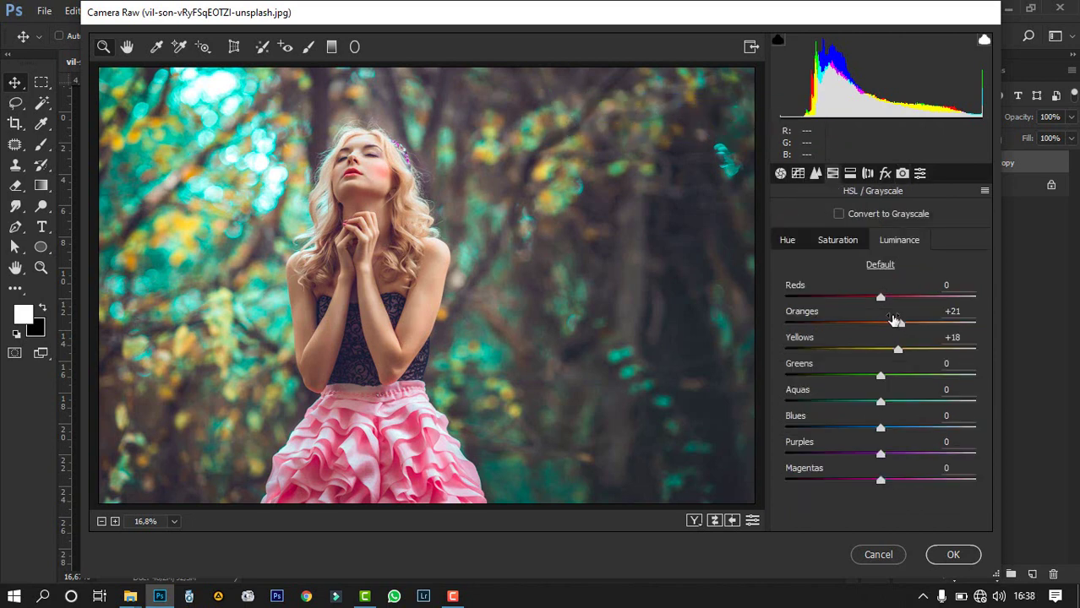
pyautogui.moveTo(900, 328); pyautogui.dragTo(909, 324)
pyautogui.moveTo(880, 300); pyautogui.dragTo(916, 287)
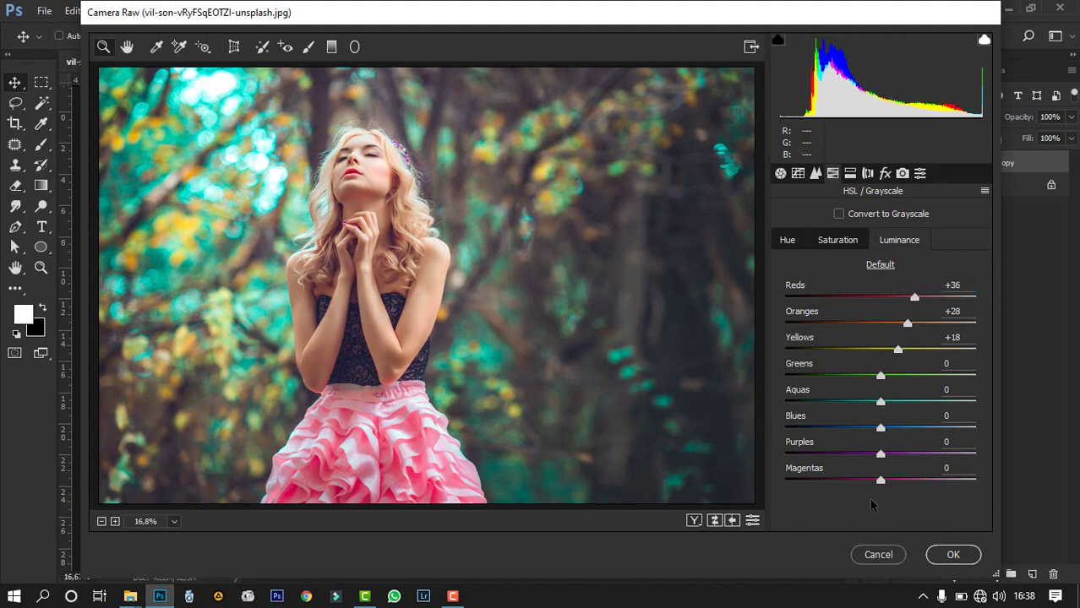
pyautogui.click(954, 555)
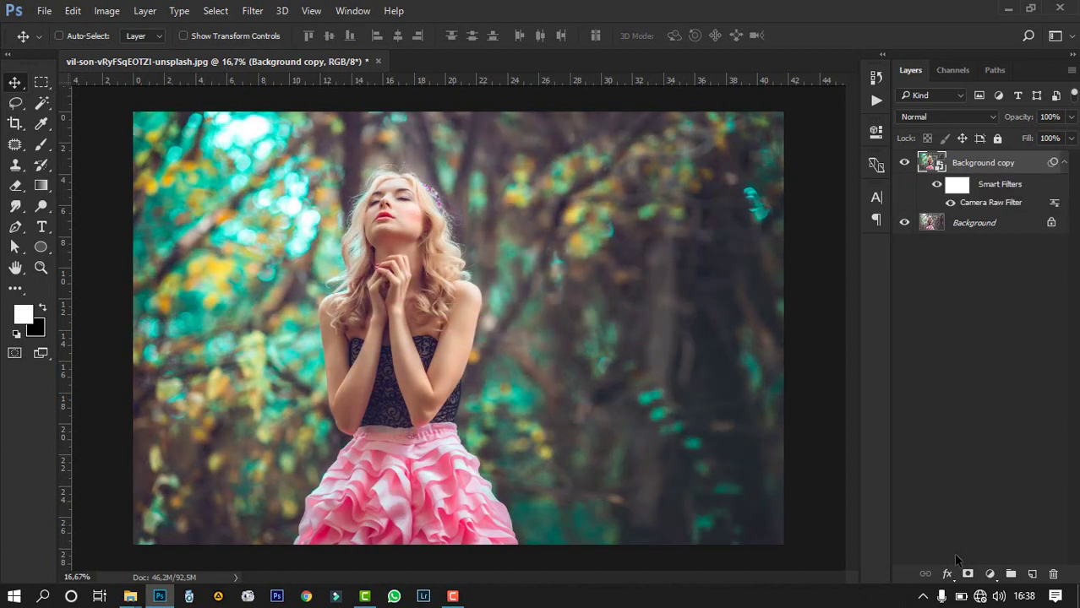
# Collapse the smart filter list of Background copy and toggle the layer's visibility to compare the grade with the original.
pyautogui.click(1064, 162)
pyautogui.click(904, 163)
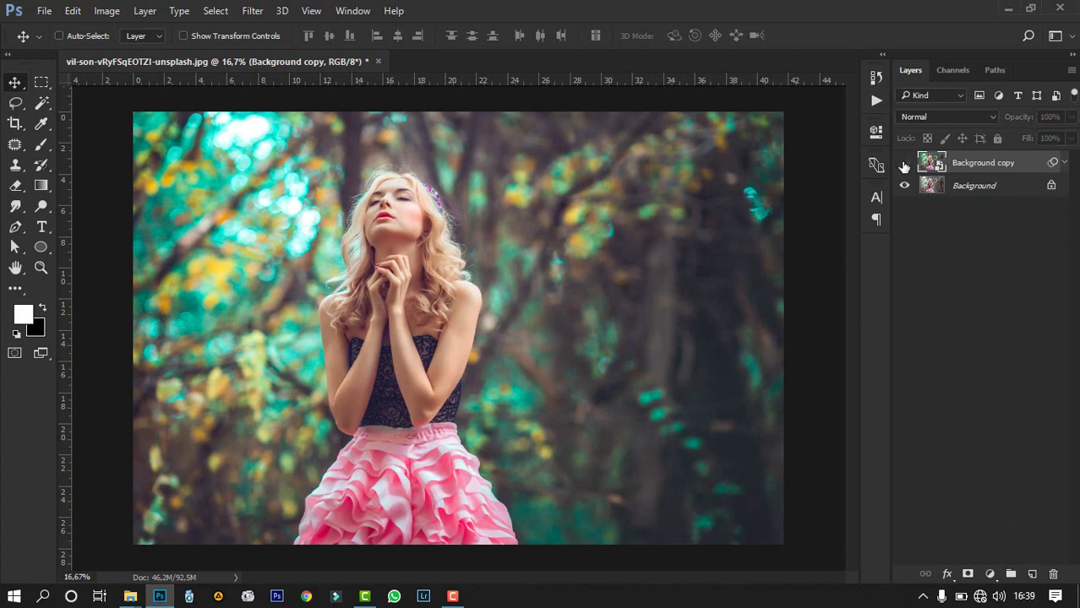
pyautogui.click(904, 163)
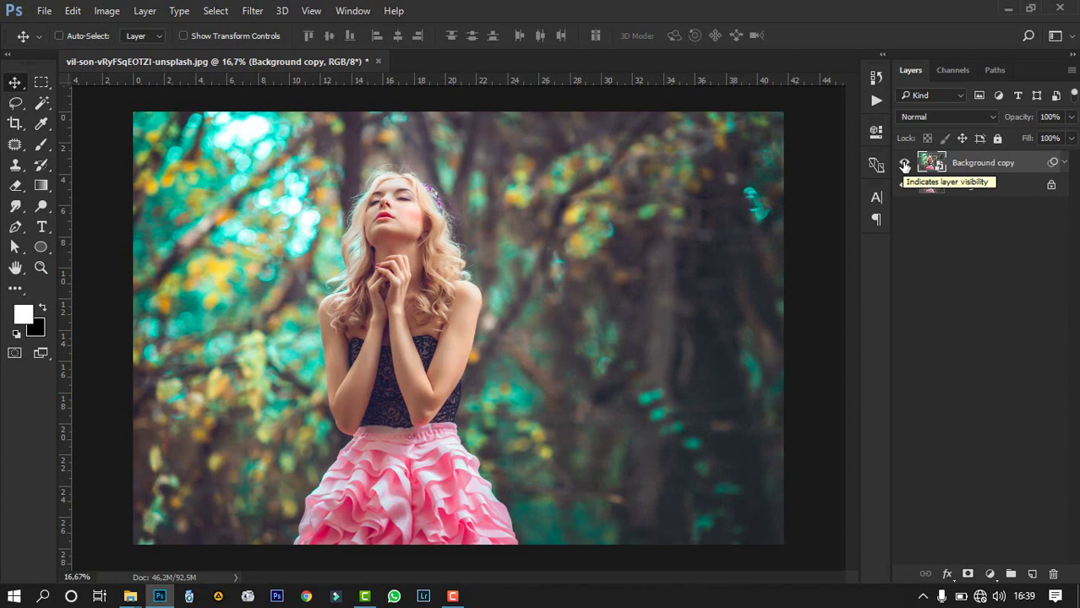
# Duplicate the graded Background copy layer and open the Color Efex Pro 4 filter on the duplicate, accepting the Smart Object warning.
pyautogui.press('ctrl')
pyautogui.hotkey('ctrl', 'j')
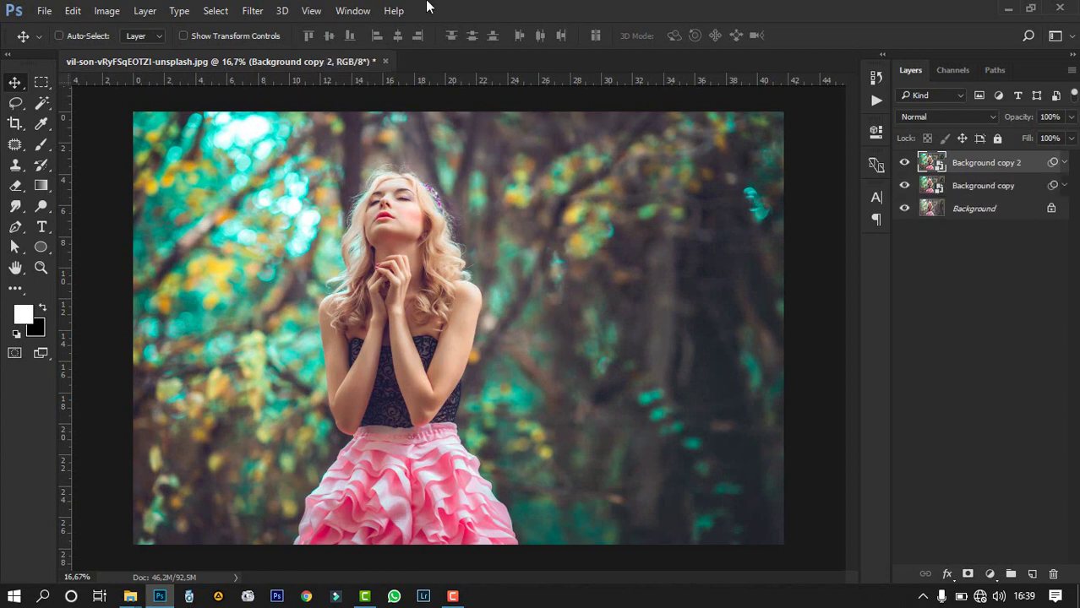
pyautogui.click(251, 10)
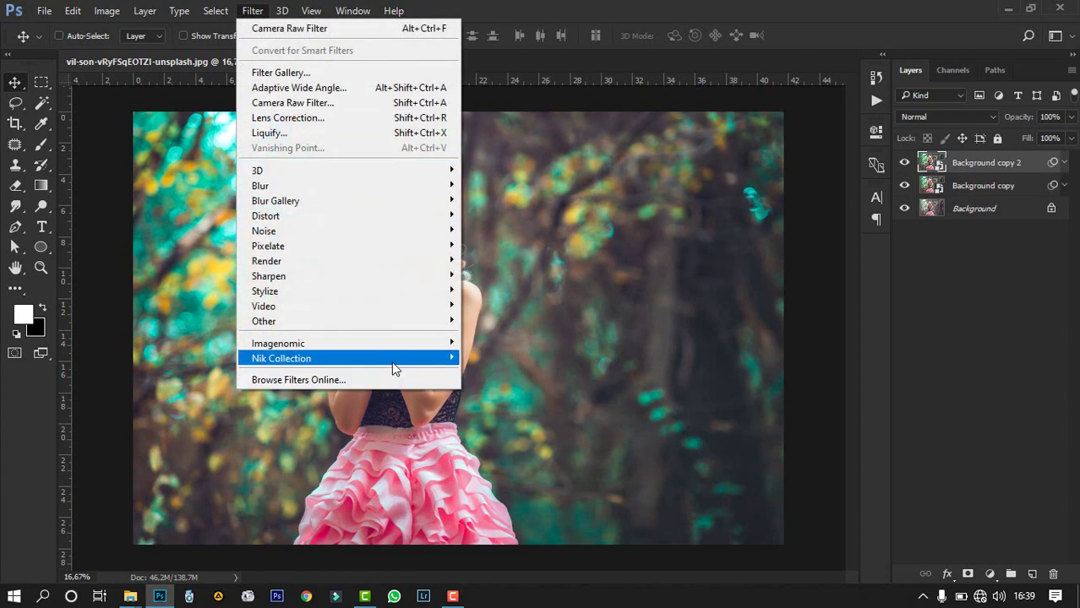
pyautogui.moveTo(394, 360)
pyautogui.click(507, 373)
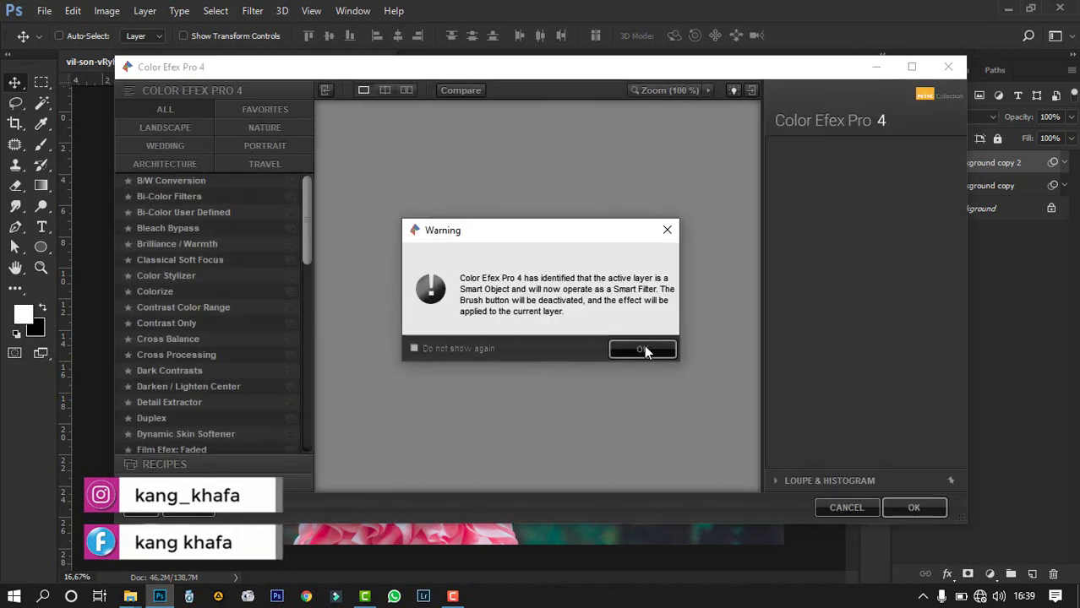
pyautogui.click(471, 347)
pyautogui.click(641, 349)
# Apply the Cross Processing filter with method C04 to the duplicated layer.
pyautogui.click(224, 355)
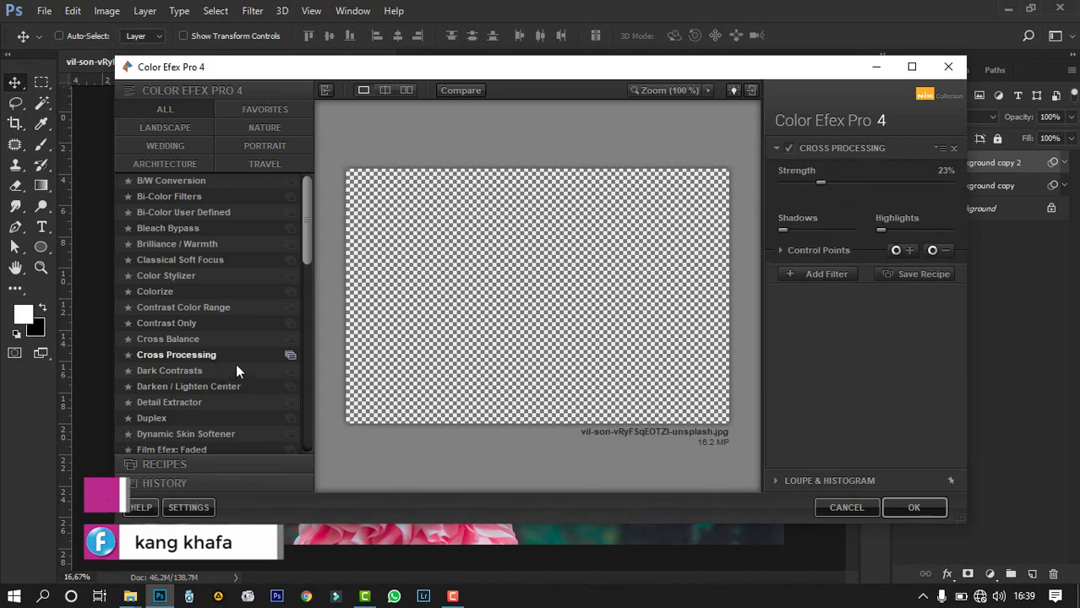
pyautogui.click(212, 359)
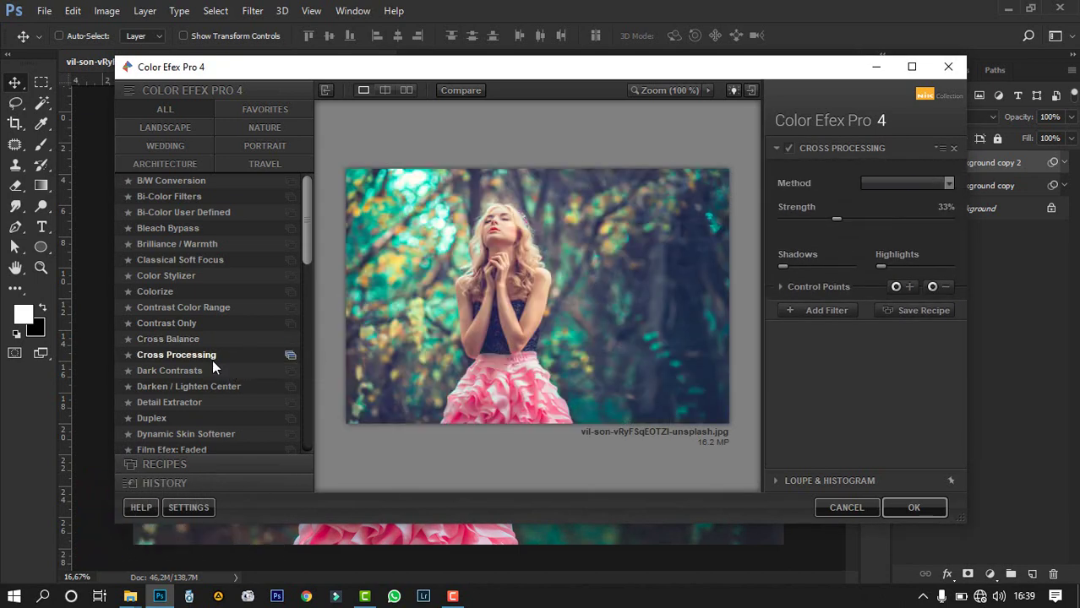
pyautogui.click(903, 185)
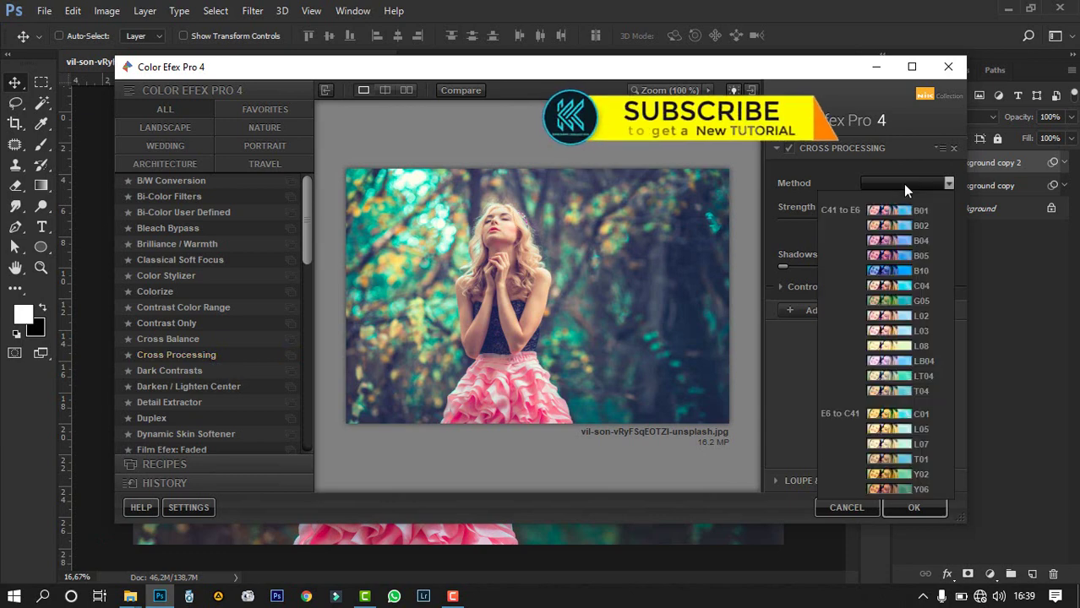
pyautogui.click(922, 288)
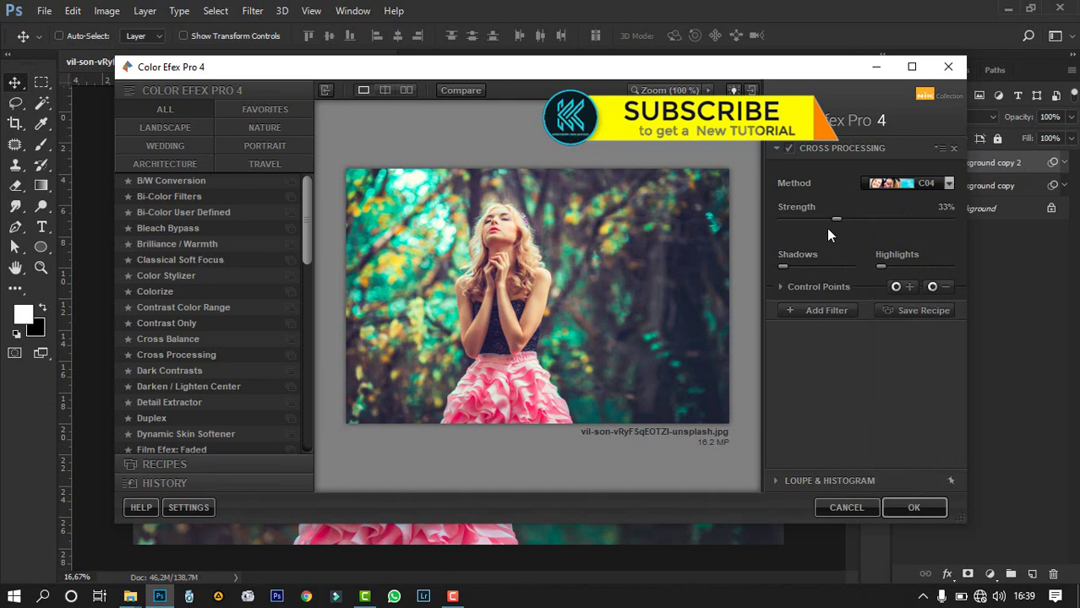
pyautogui.click(913, 509)
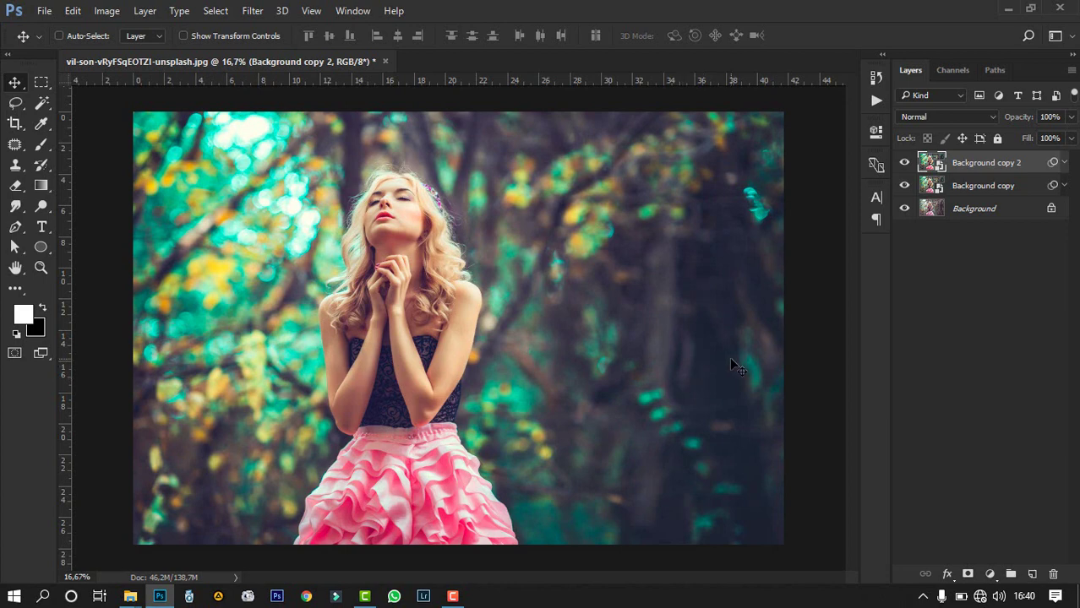
# Group Background copy and Background copy 2, and toggle the group's visibility to compare the result with the original photo.
pyautogui.keyDown('shift'); pyautogui.click(968, 185); pyautogui.keyUp('shift')
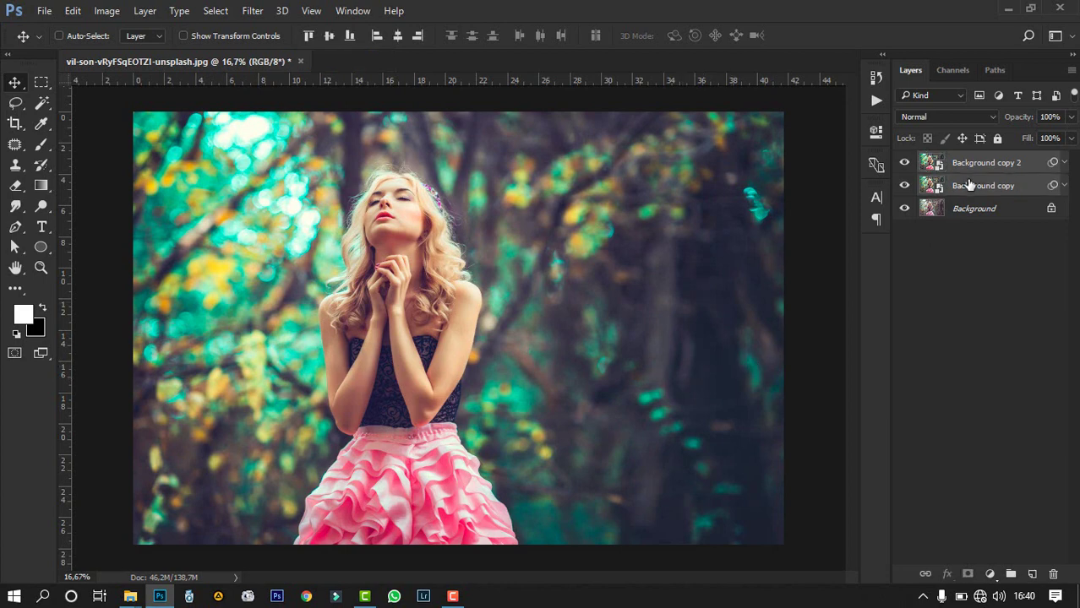
pyautogui.press('ctrl')
pyautogui.hotkey('ctrl', 'g')
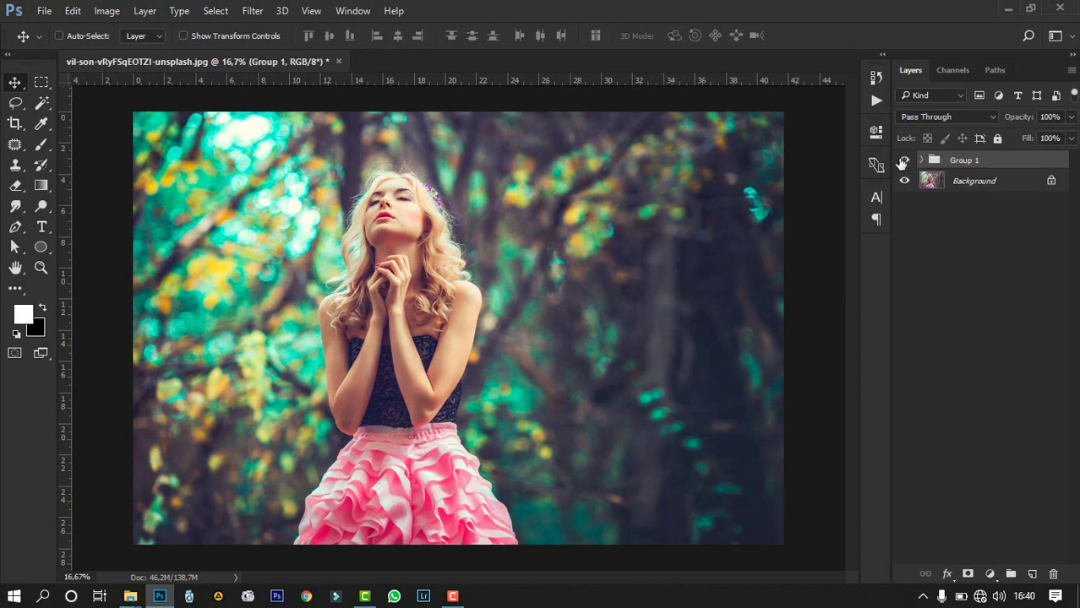
pyautogui.click(904, 160)
pyautogui.click(904, 161)
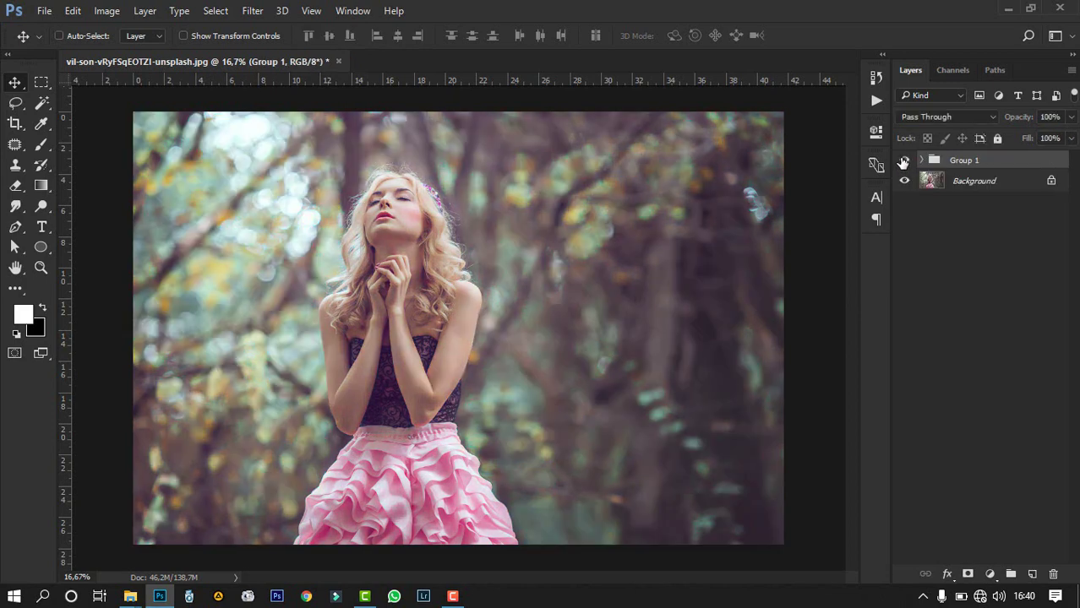